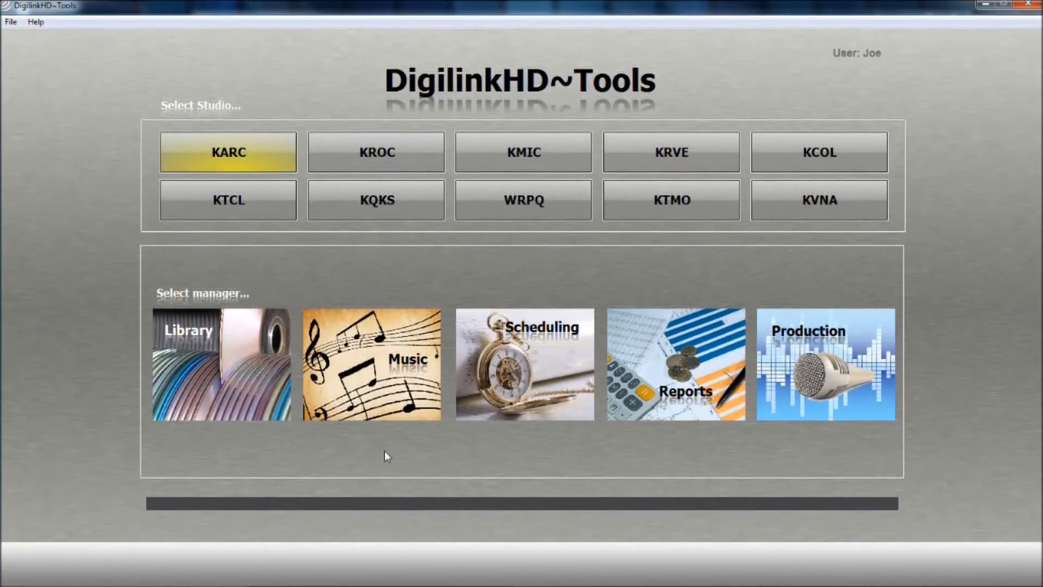
Open the Air Schedule for assigning clocks to hours for the KARC studio.
left_click(546, 391)
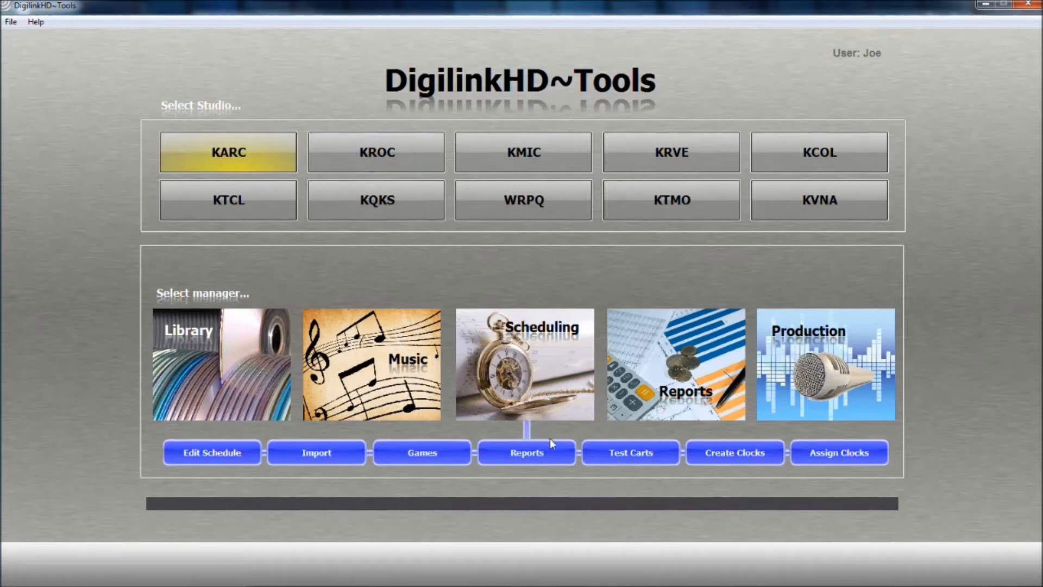
left_click(802, 458)
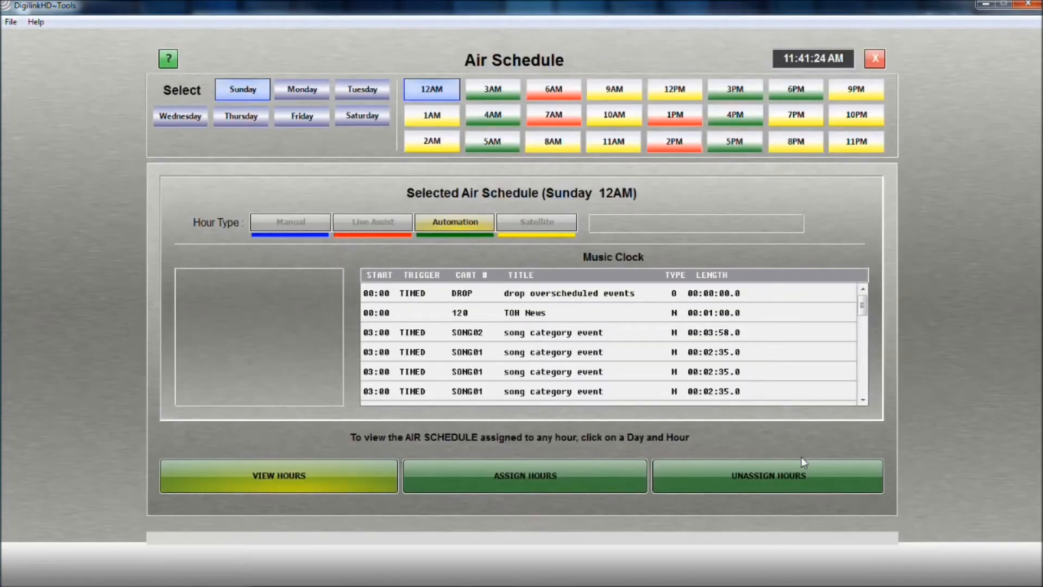
Review the air schedules assigned to Monday through Saturday, and return to Sunday.
left_click(309, 93)
left_click(351, 93)
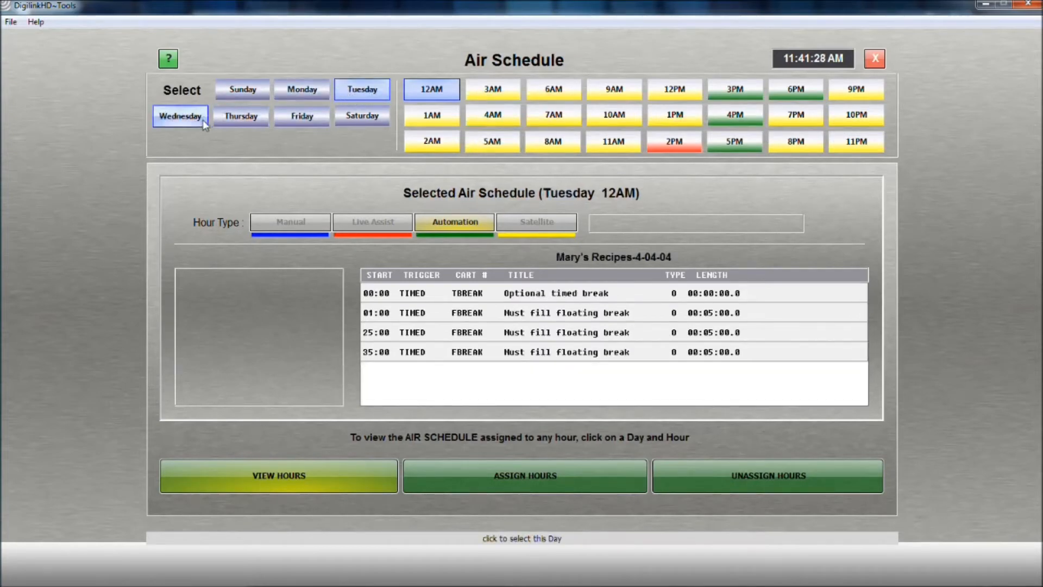
left_click(202, 118)
left_click(245, 124)
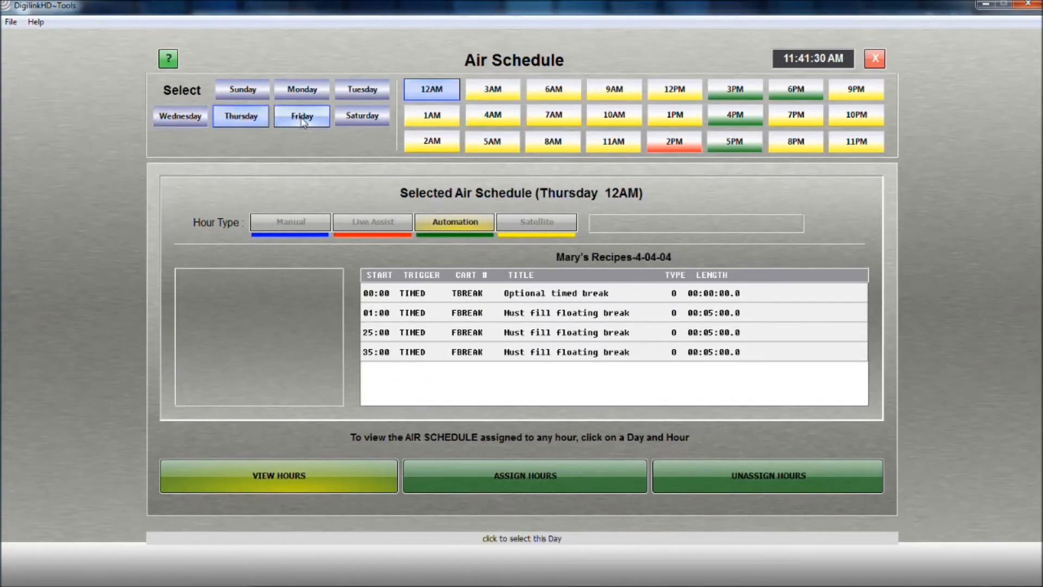
left_click(303, 120)
left_click(363, 118)
left_click(249, 98)
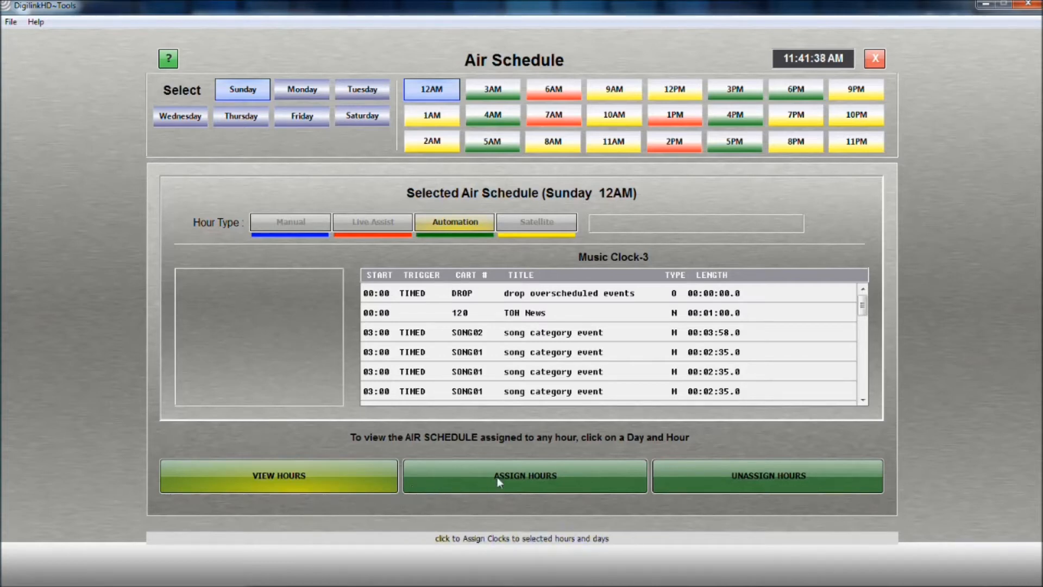
Unassign all clock assignments for the entire week.
left_click(680, 480)
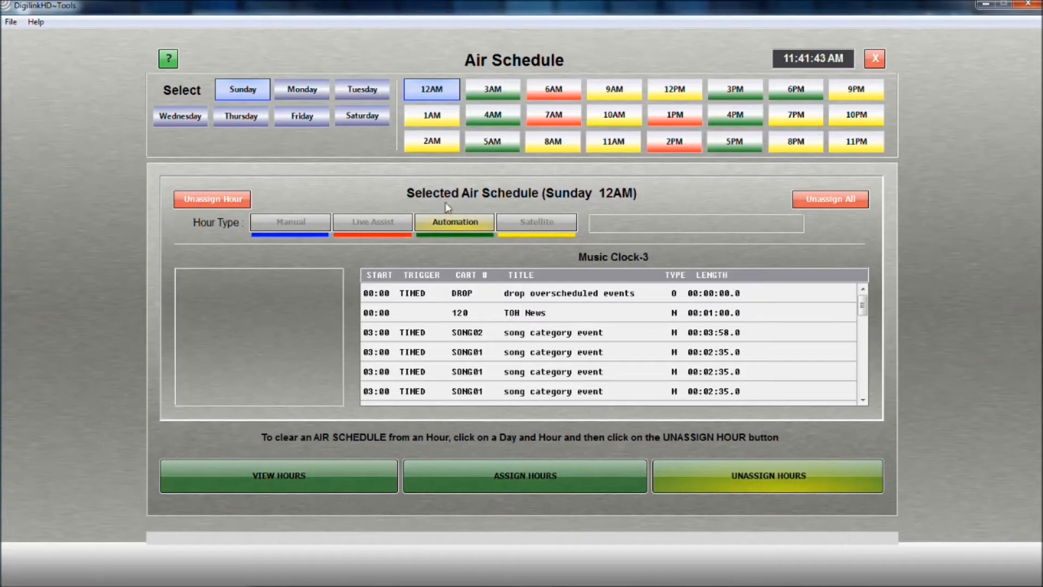
left_click(820, 198)
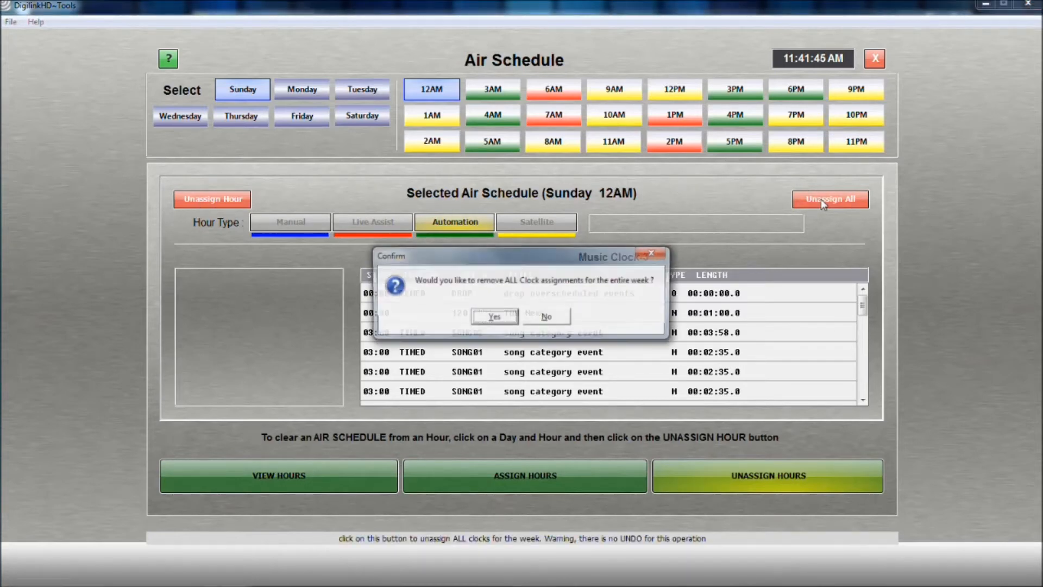
left_click(511, 319)
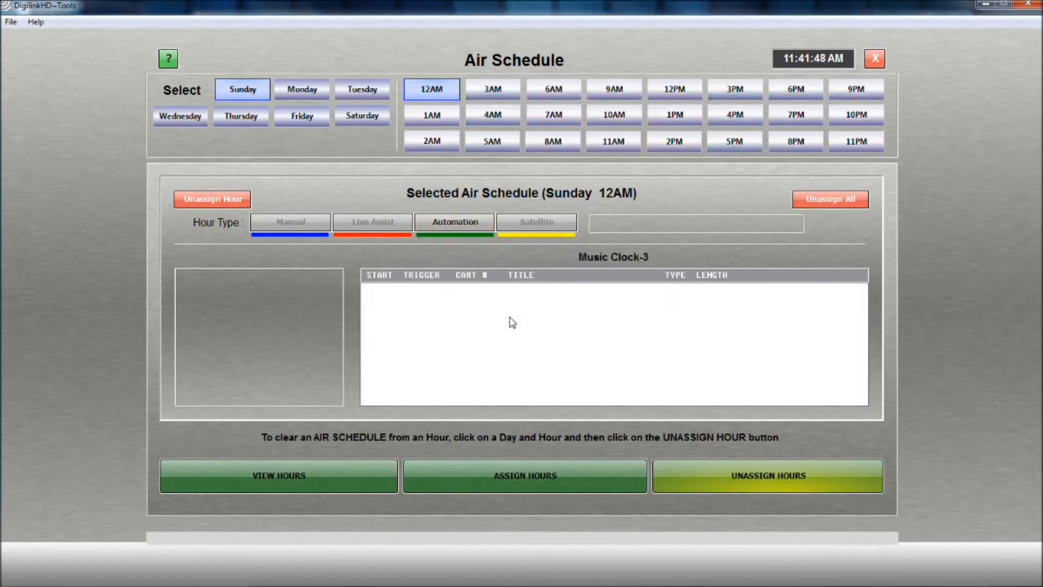
Assign the Automation clock with the Automation hour type to Sunday's hours from 12AM through 5AM.
left_click(515, 474)
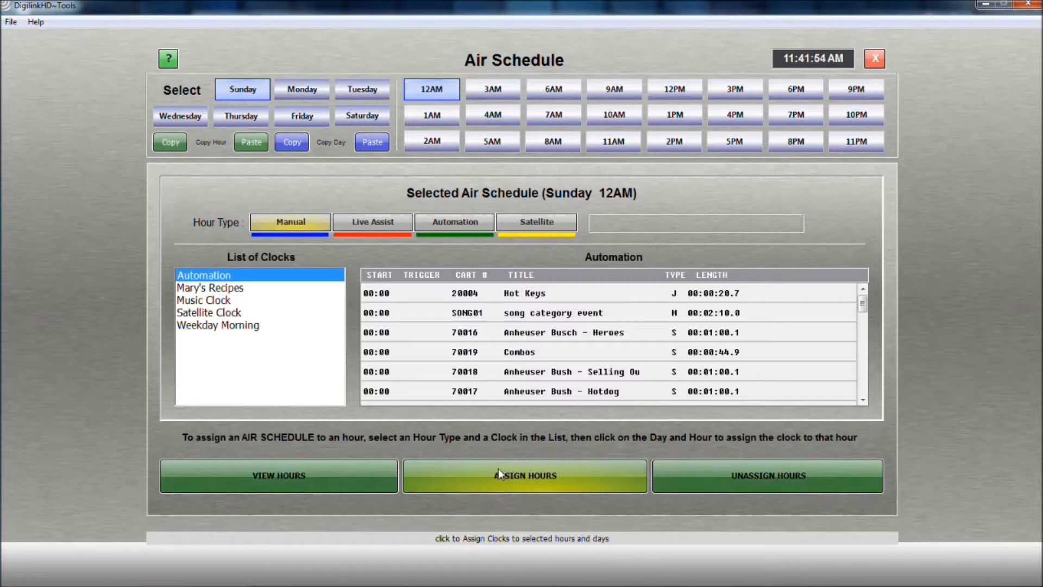
left_click(243, 276)
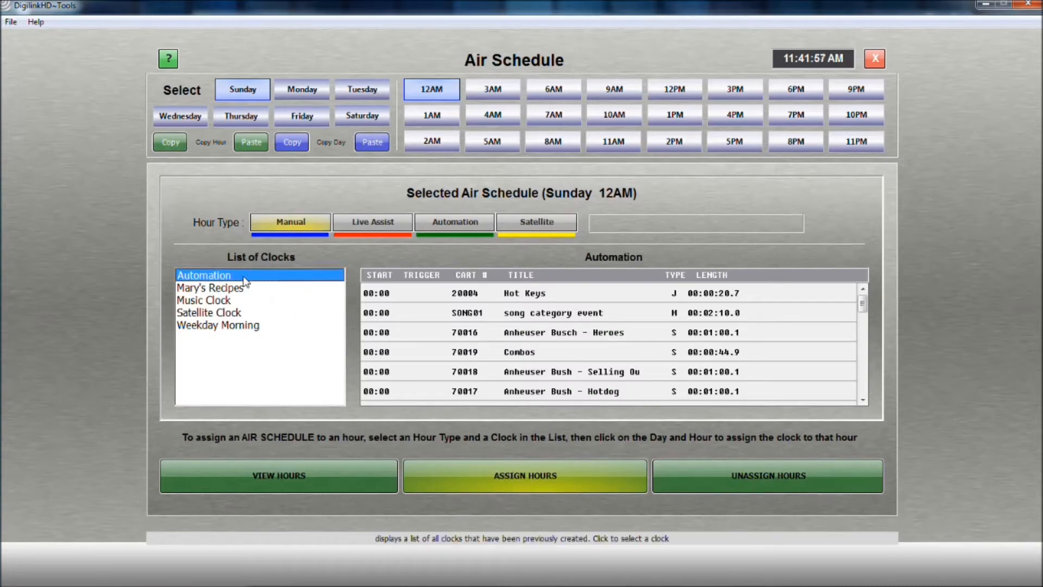
left_click(443, 225)
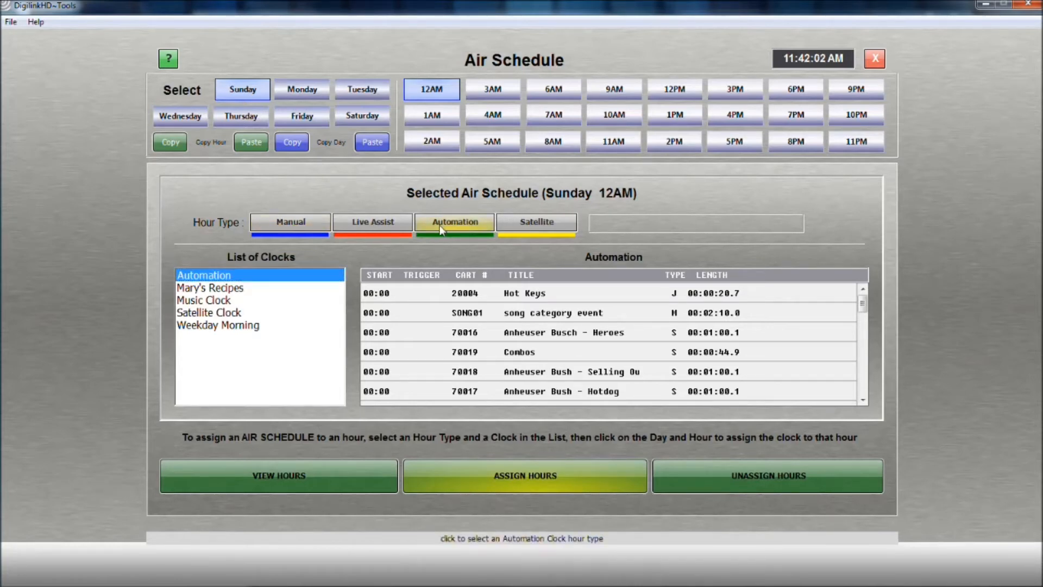
left_click(439, 121)
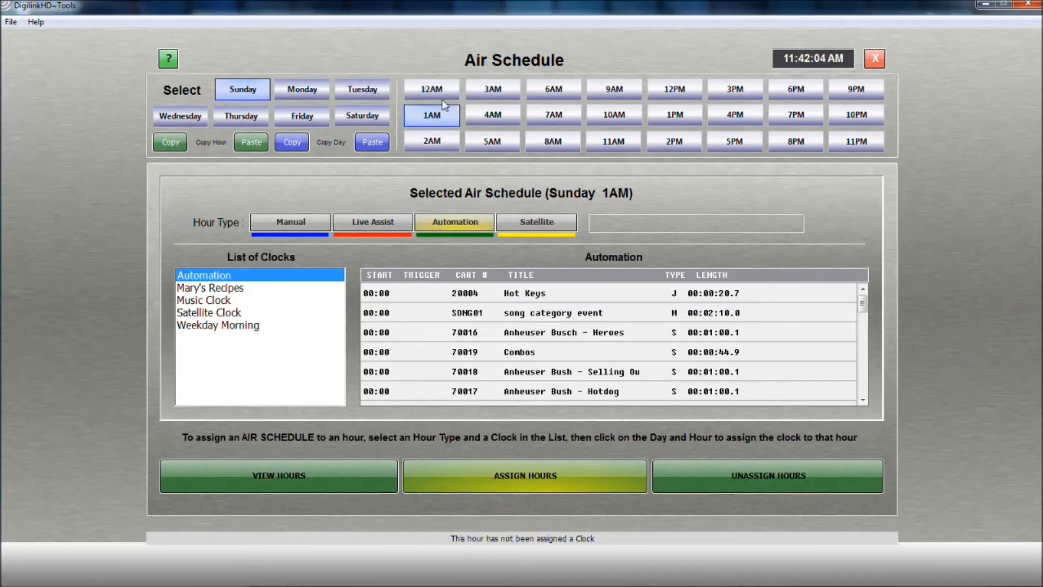
left_click(443, 93)
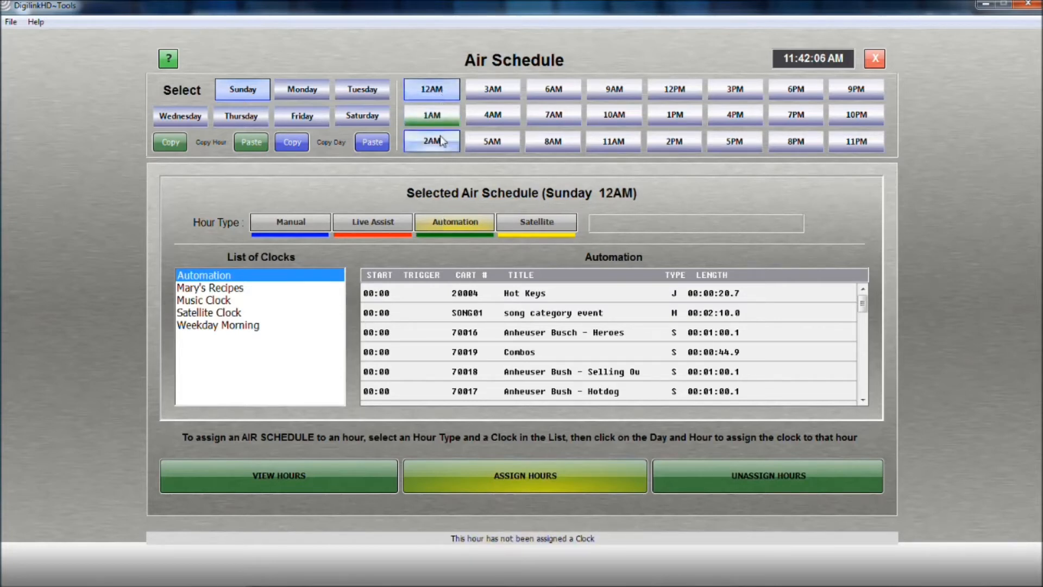
left_click(446, 142)
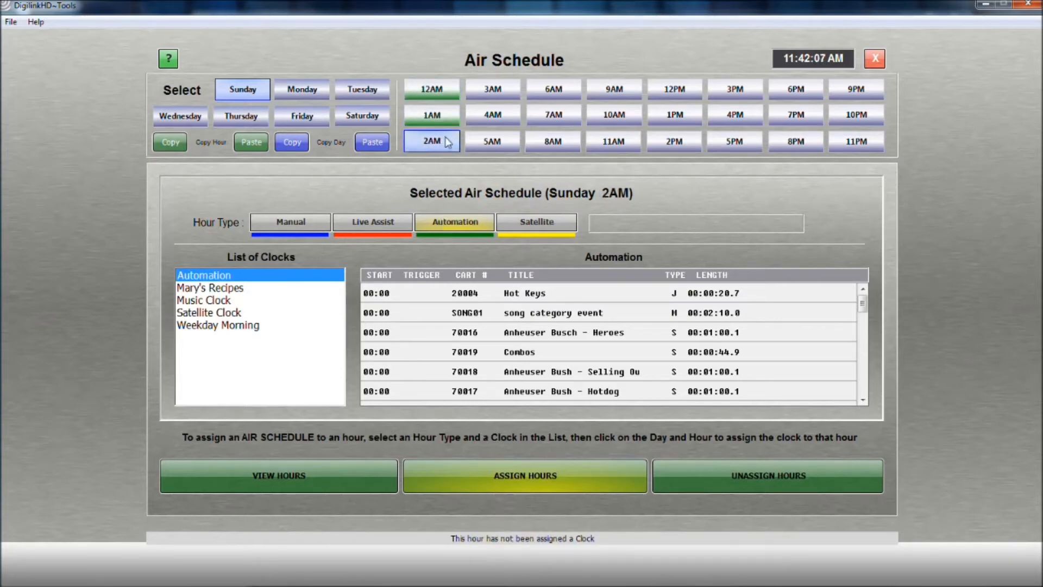
left_click(492, 93)
left_click(500, 119)
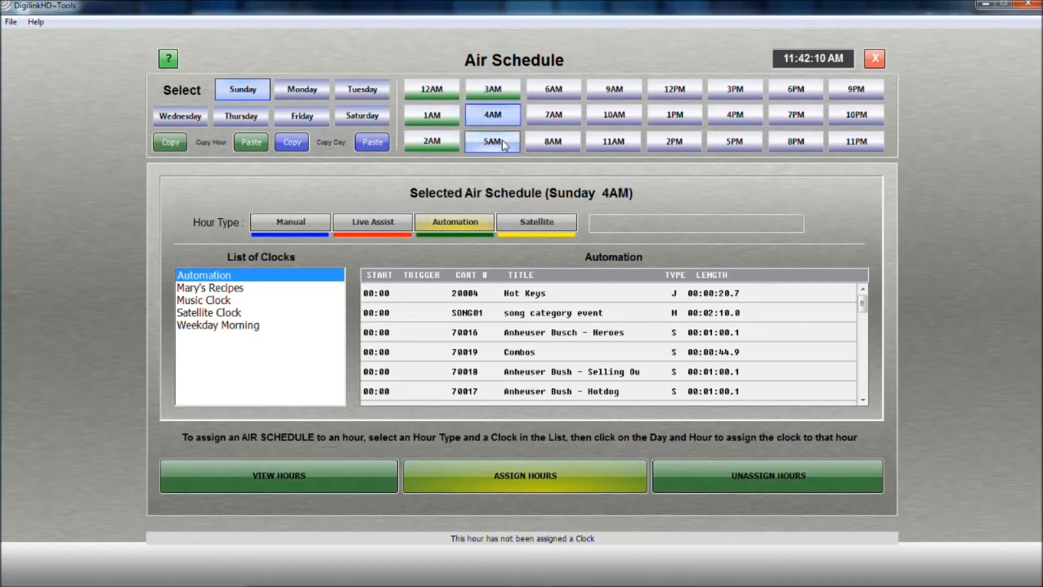
left_click(502, 143)
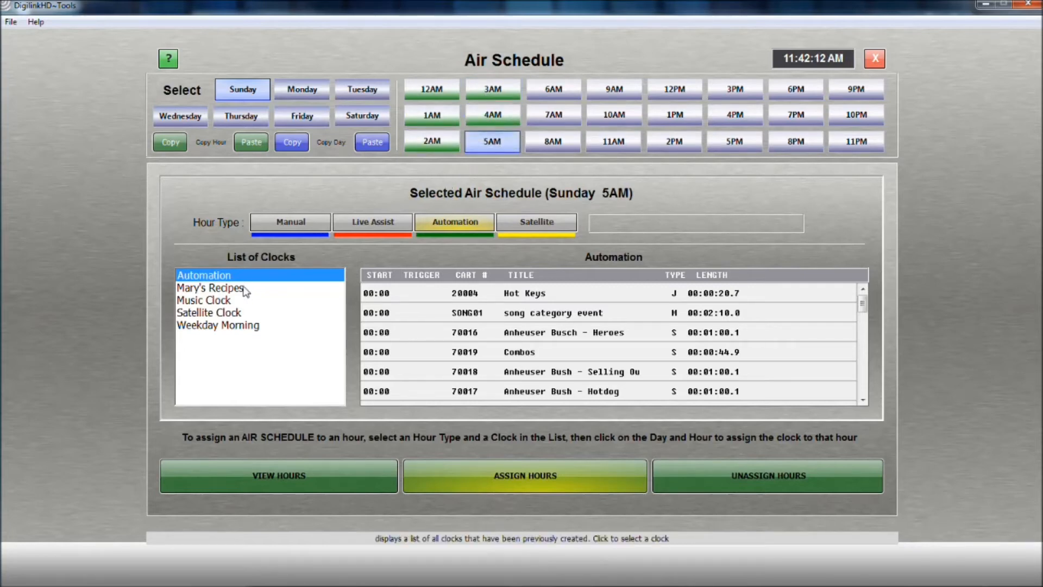
Assign the Satellite Clock to Sunday's 6AM through 10AM hours as Satellite type, with source channel 03 and the Music Mornings announcer.
left_click(234, 314)
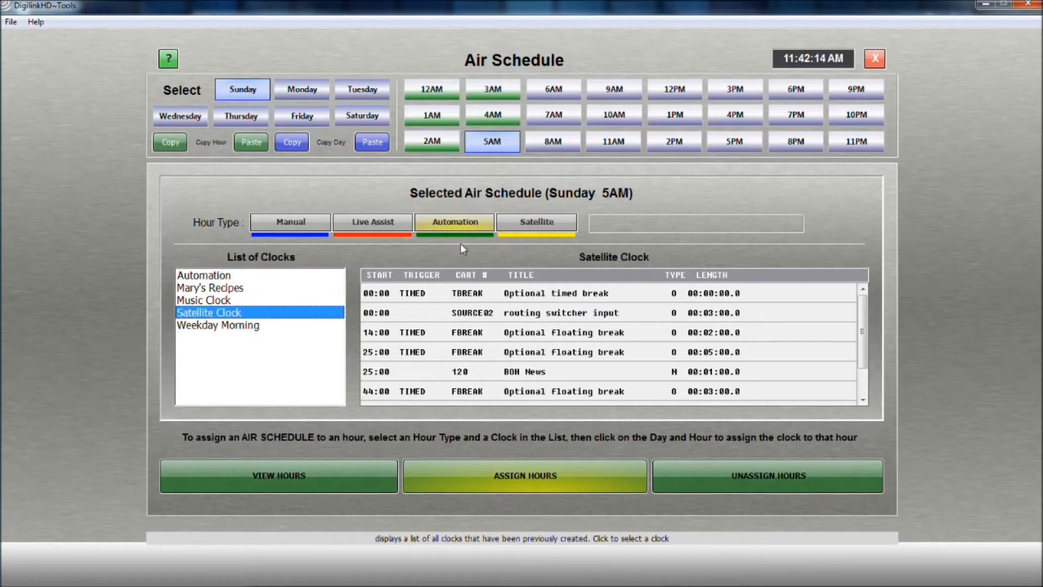
left_click(544, 224)
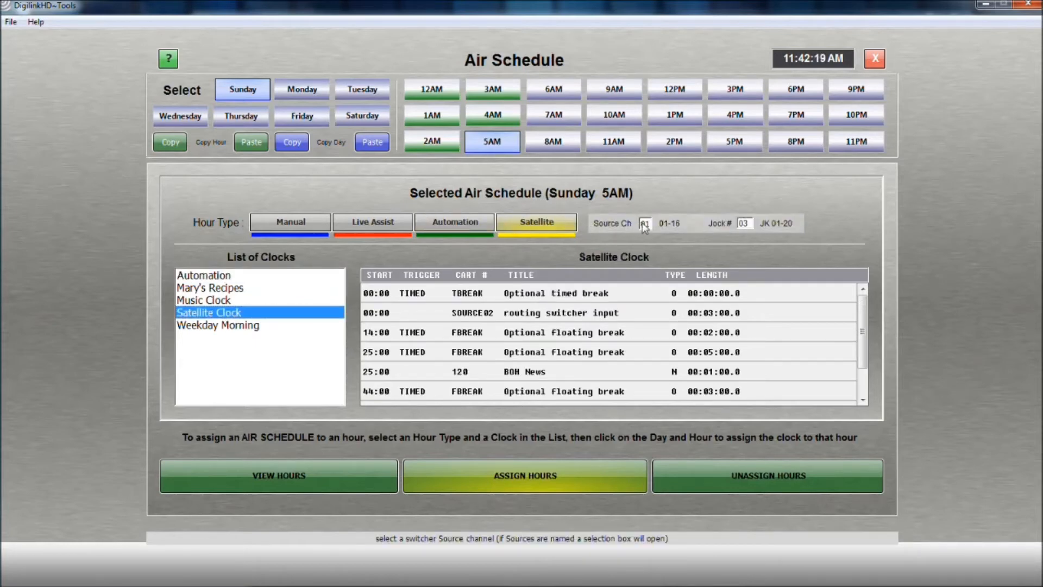
left_click(644, 224)
type("03")
left_click(742, 224)
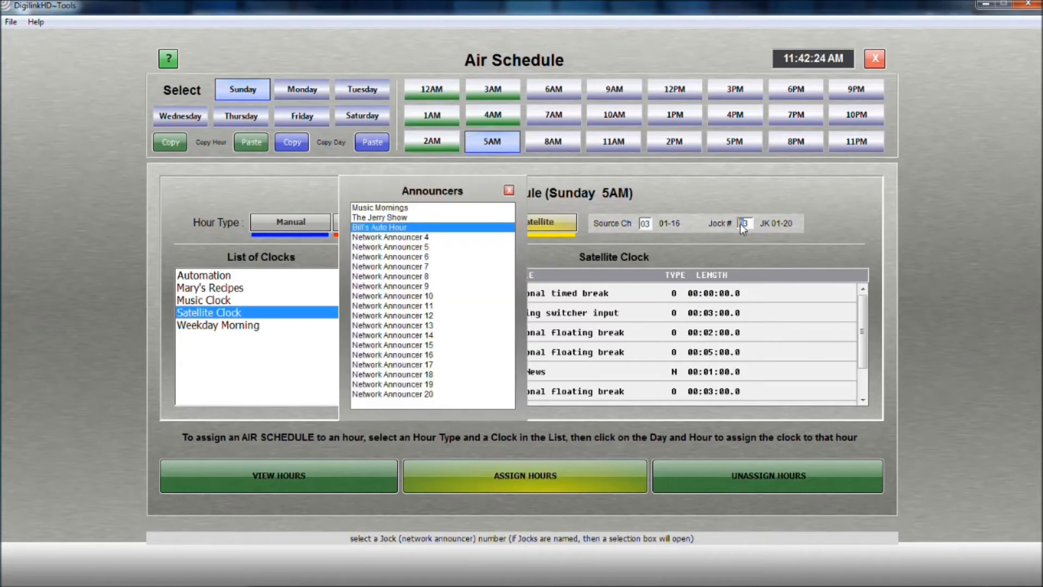
double_click(410, 208)
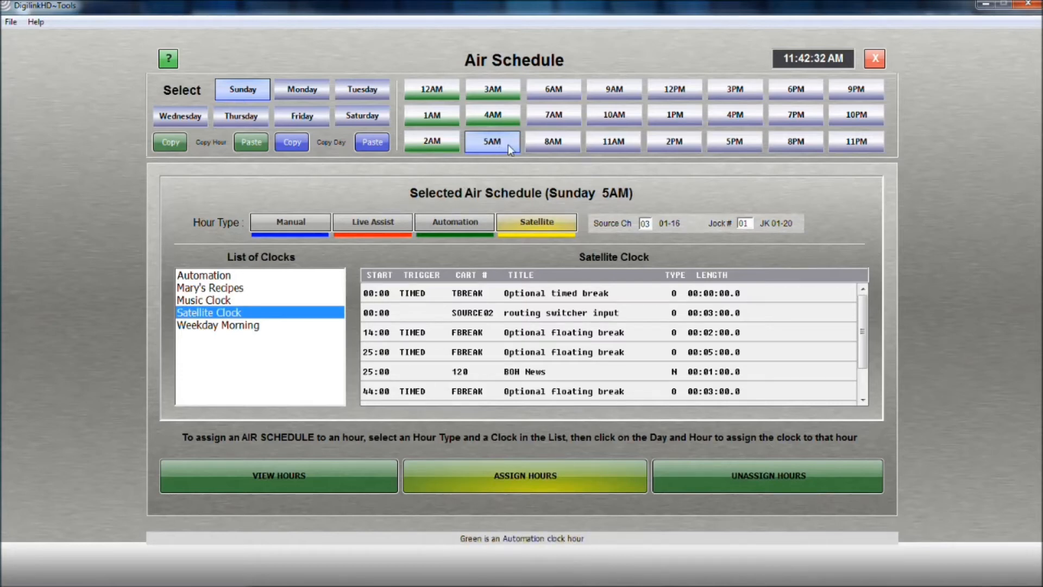
left_click(543, 95)
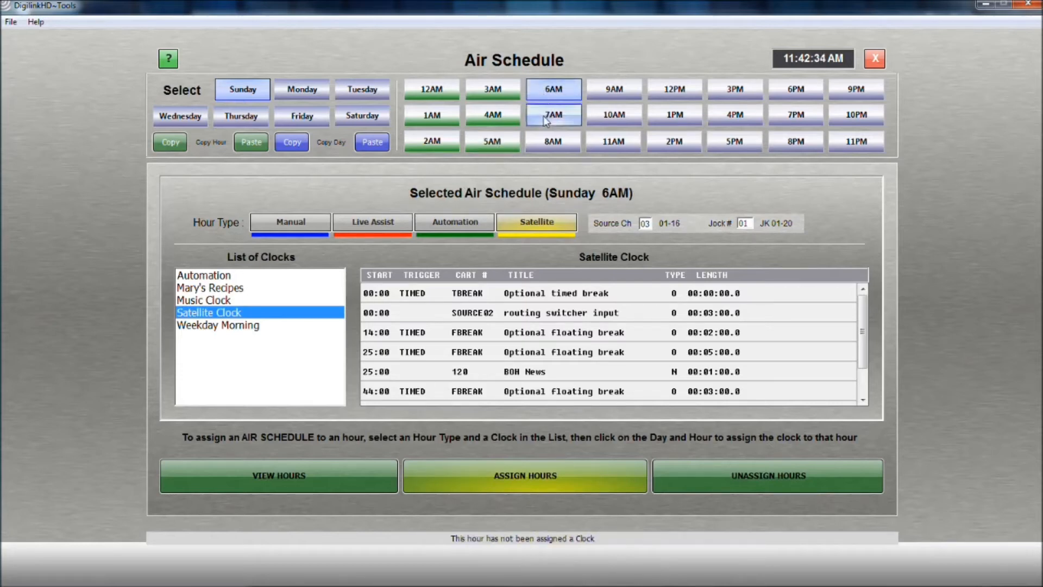
left_click(543, 116)
left_click(550, 142)
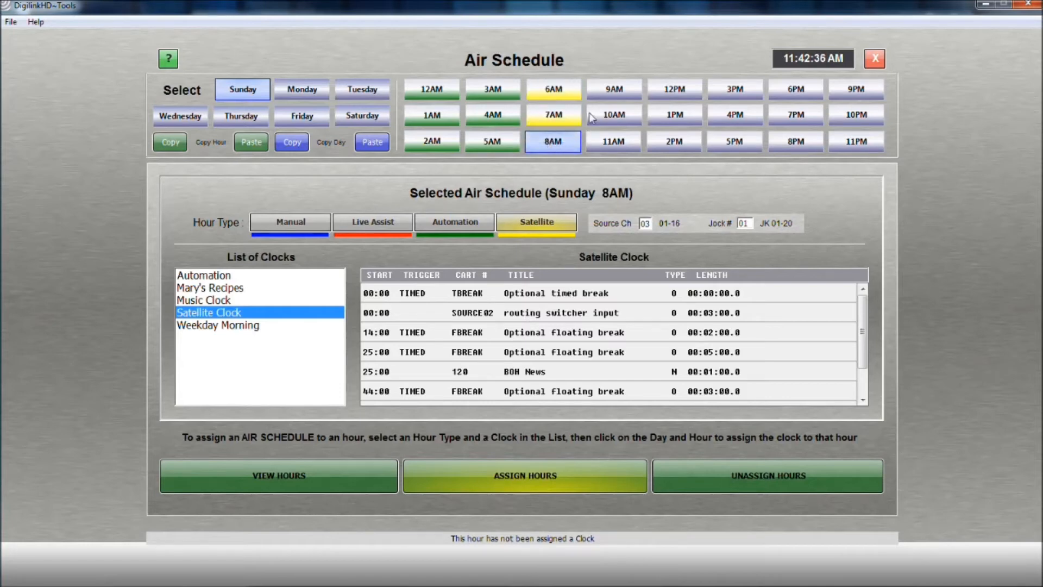
left_click(614, 99)
left_click(617, 119)
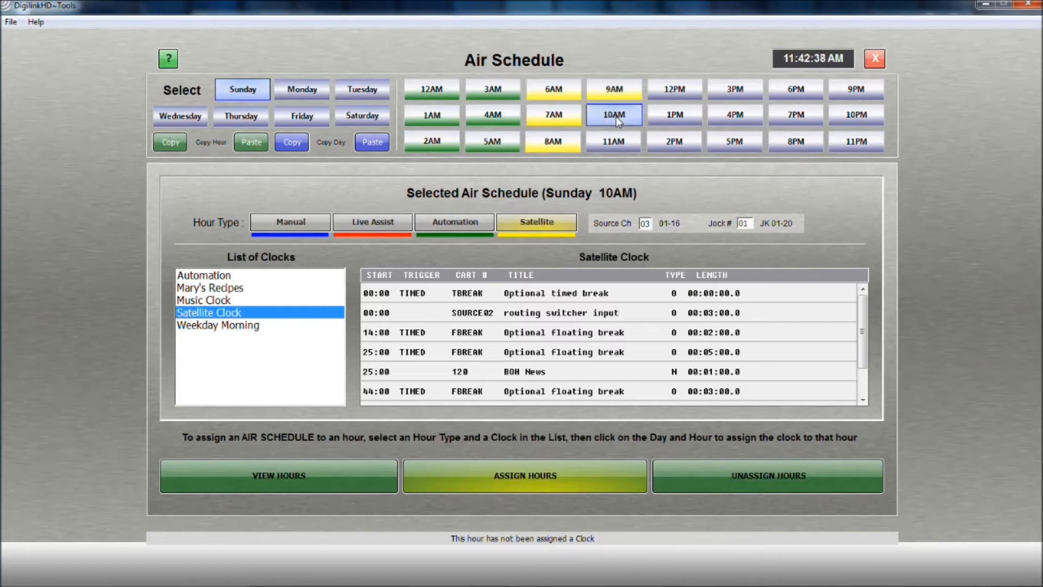
Assign the Mary's Recipes clock with the Live Assist hour type to Sunday's 11AM, 12PM and 1PM hours.
left_click(369, 220)
left_click(284, 289)
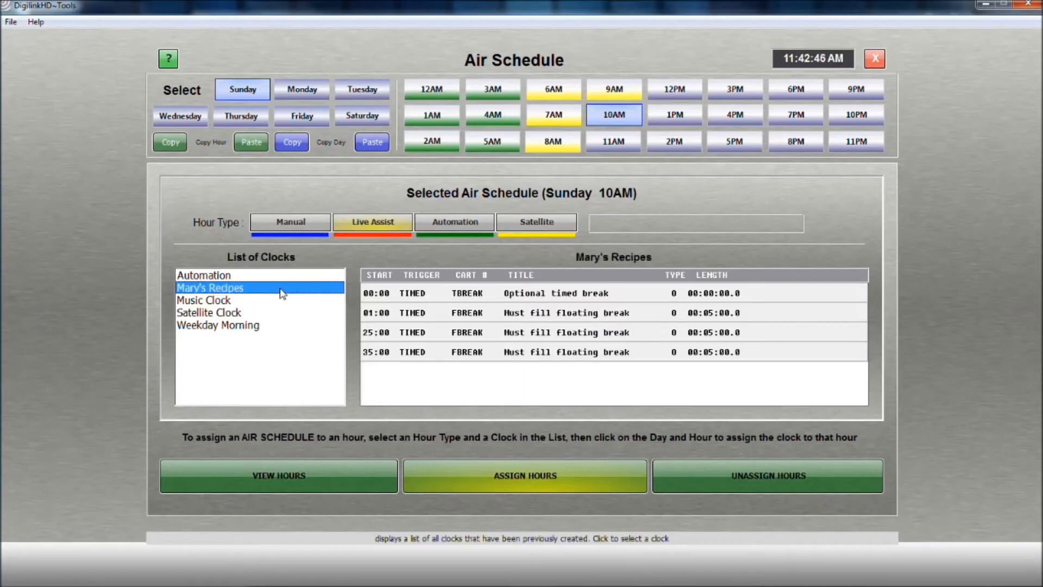
left_click(617, 147)
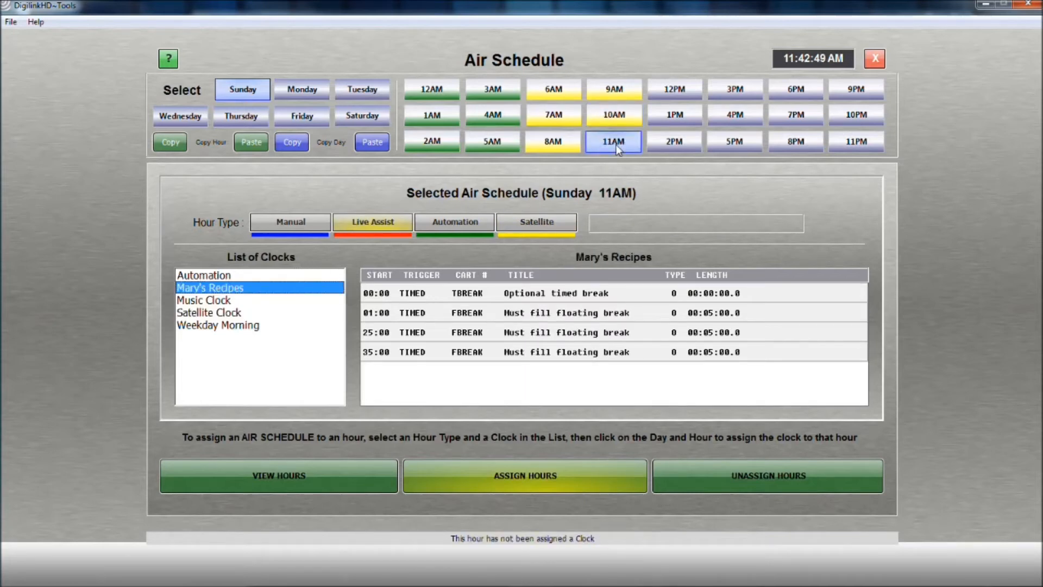
left_click(677, 95)
left_click(674, 120)
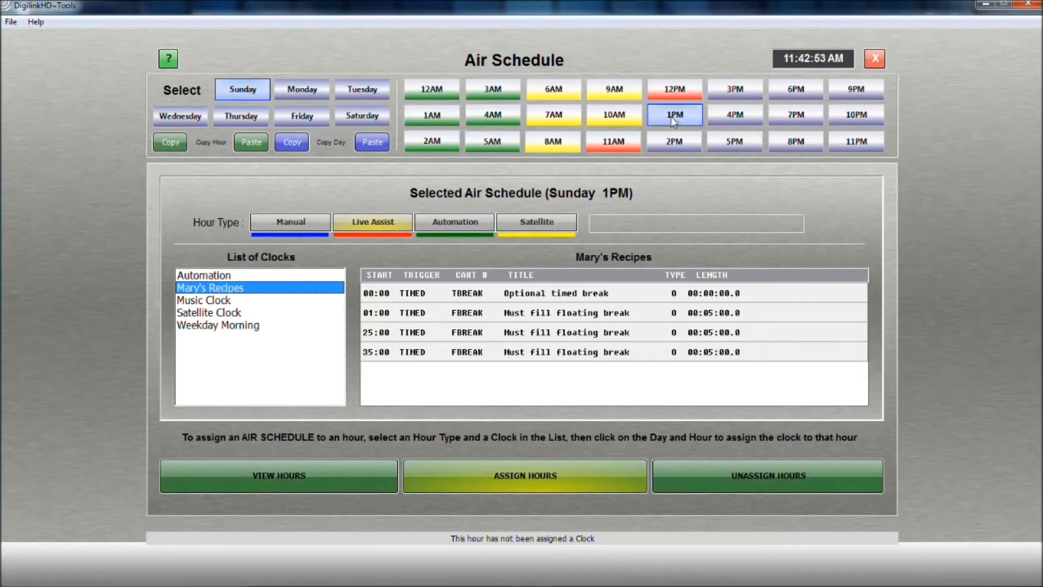
Assign the Automation clock with the Automation hour type to Sunday's hours from 2PM through 11PM.
left_click(470, 224)
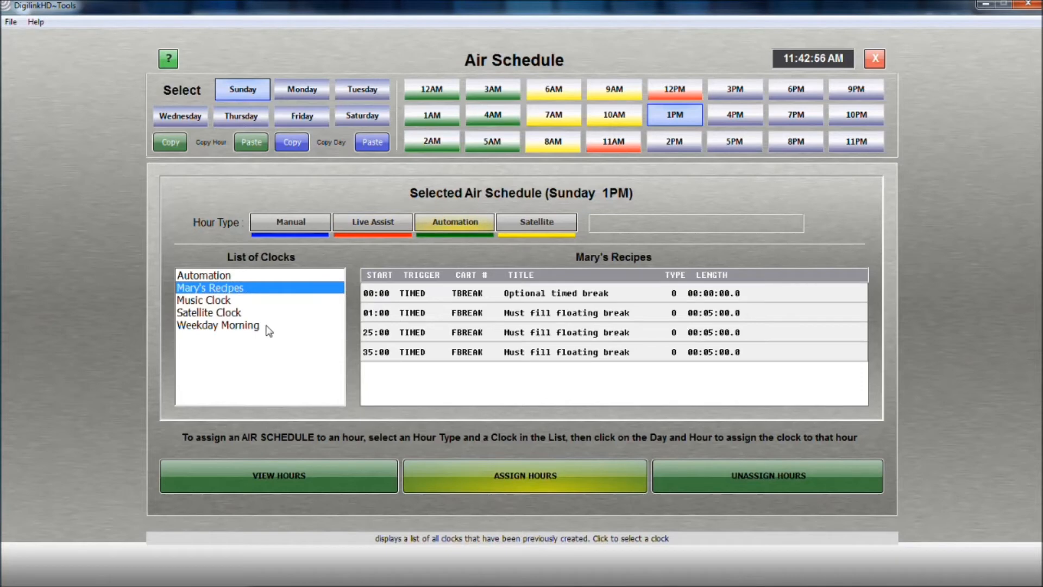
left_click(247, 275)
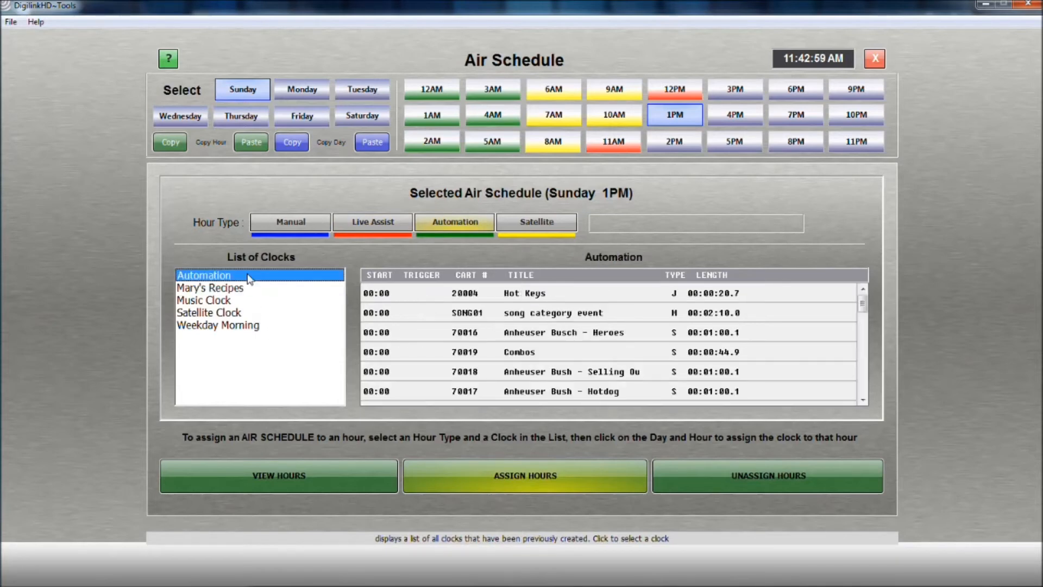
left_click(684, 143)
left_click(728, 95)
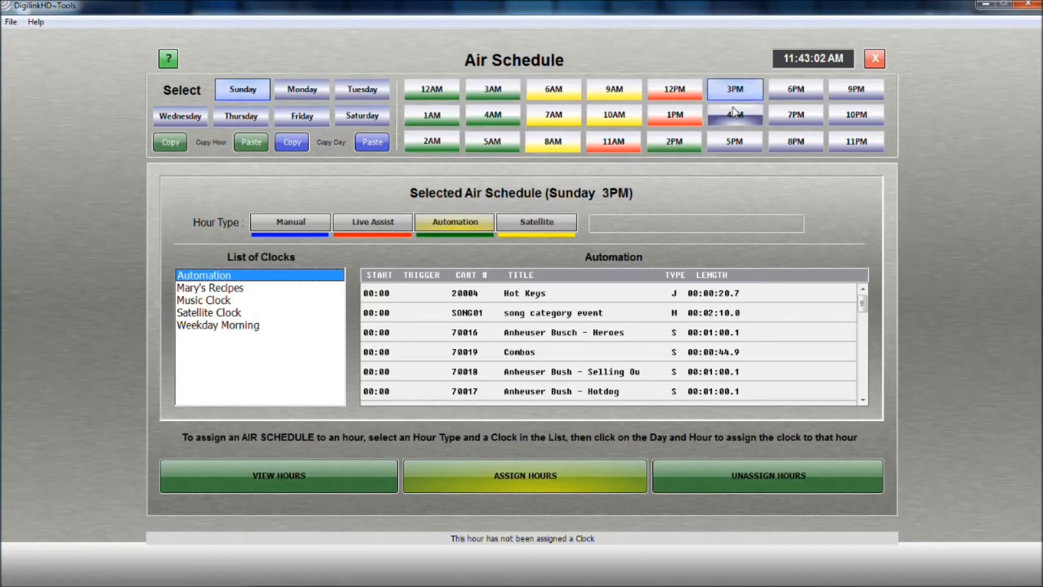
left_click(734, 122)
left_click(735, 142)
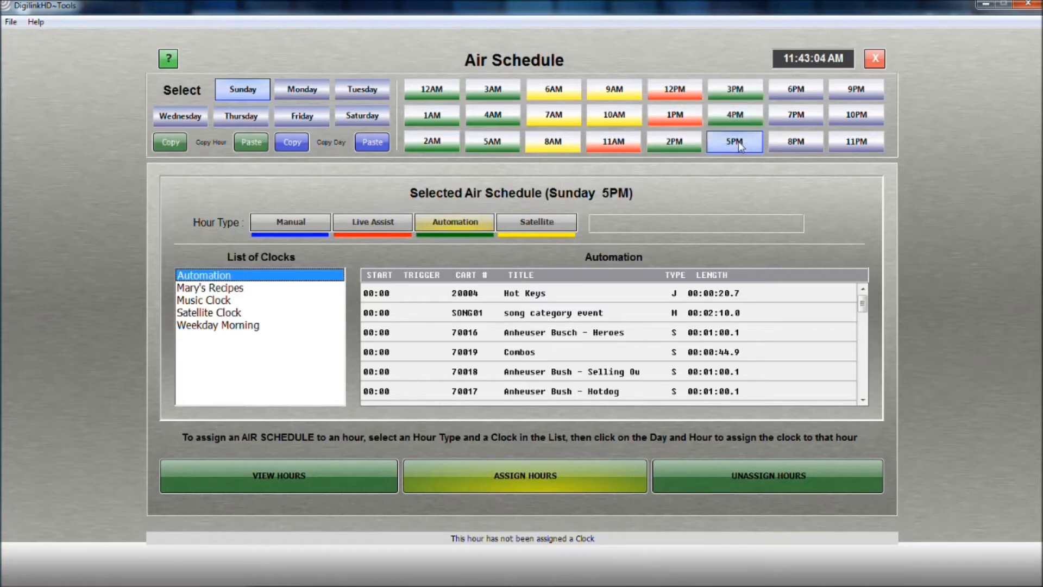
left_click(782, 95)
left_click(782, 116)
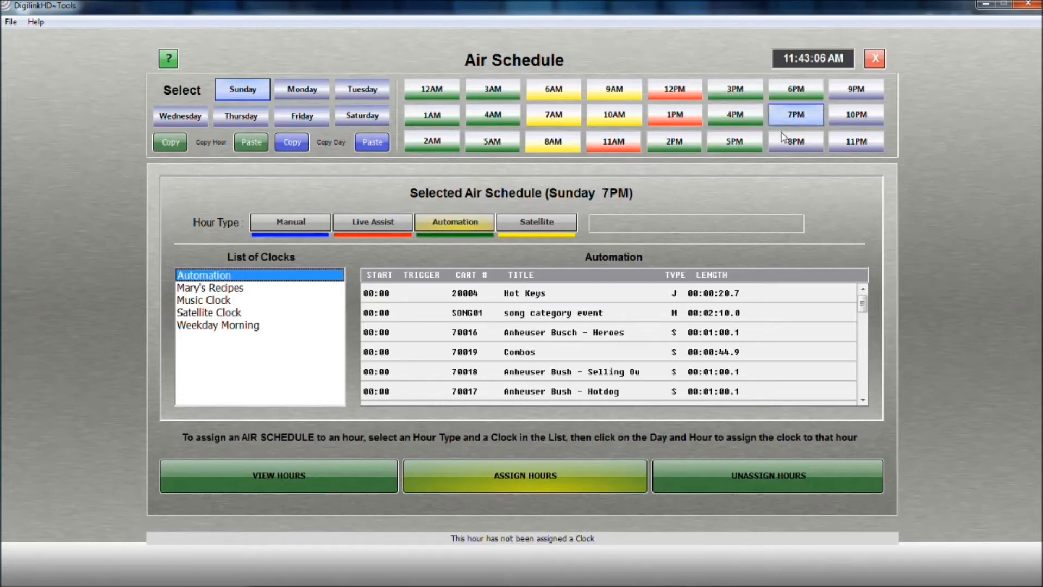
left_click(786, 141)
left_click(856, 90)
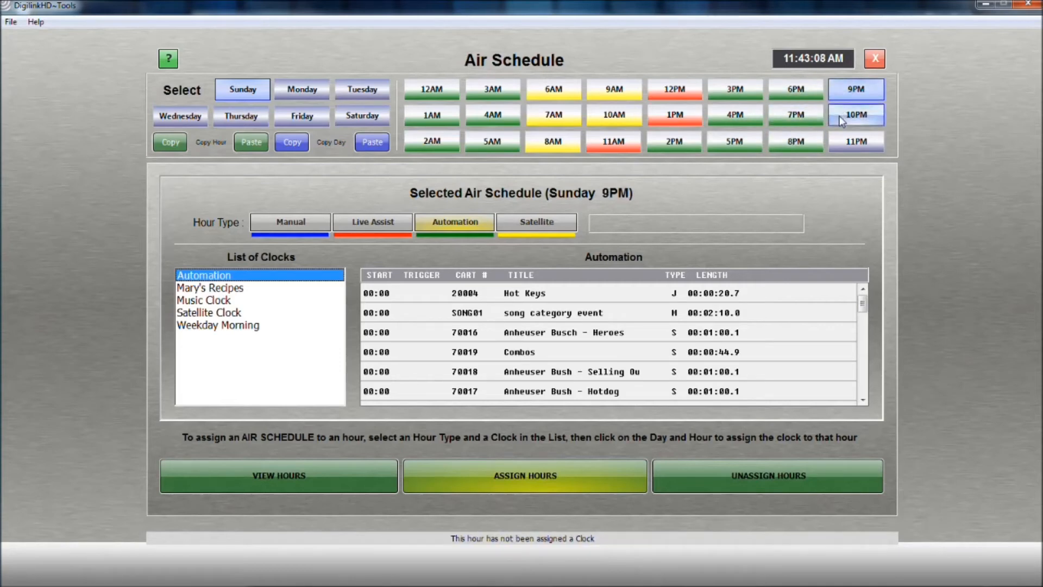
left_click(856, 115)
left_click(845, 144)
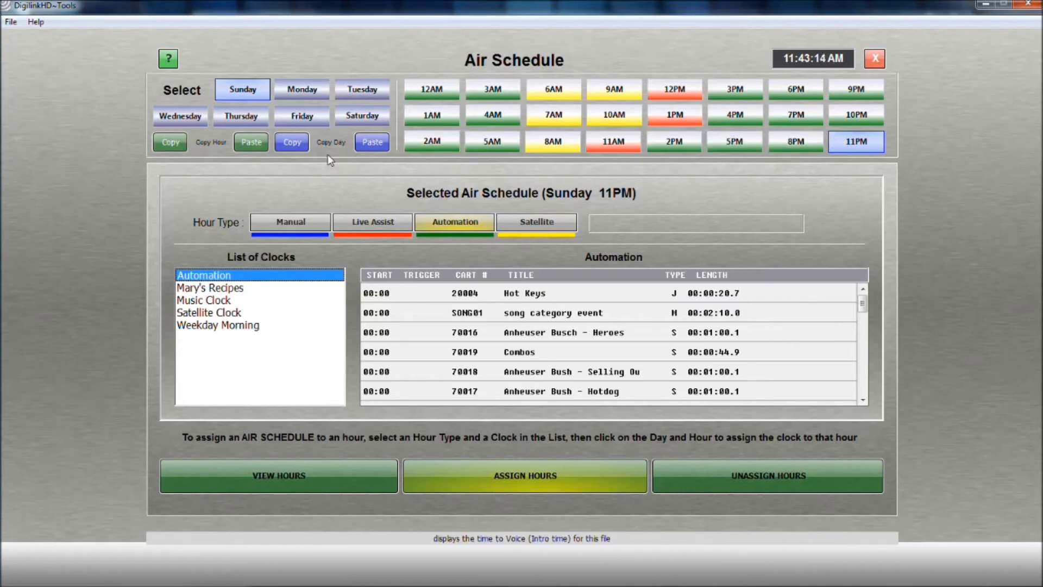
Copy Sunday's full day schedule and paste it onto Saturday.
left_click(293, 143)
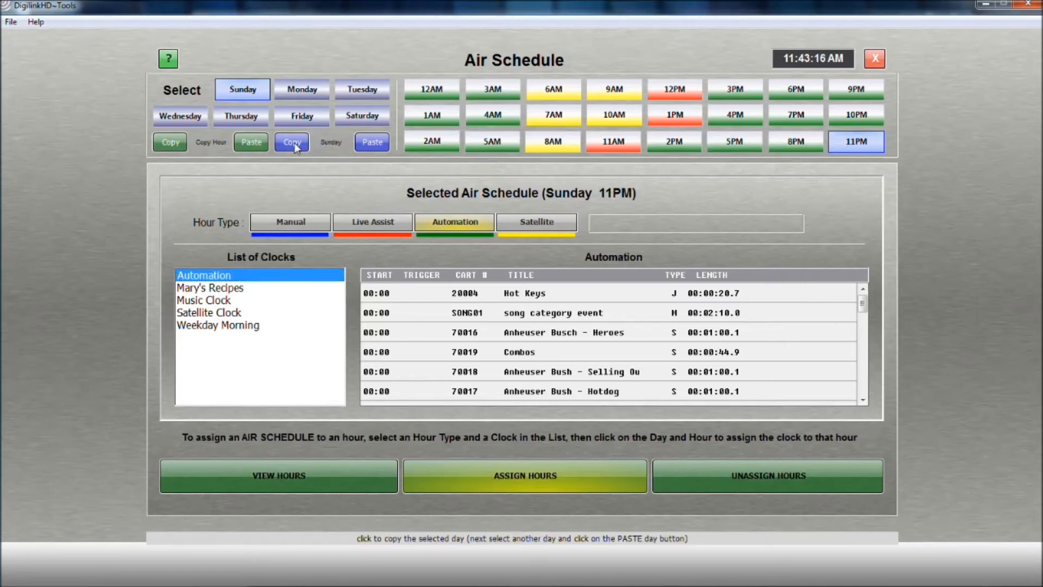
left_click(356, 119)
left_click(372, 143)
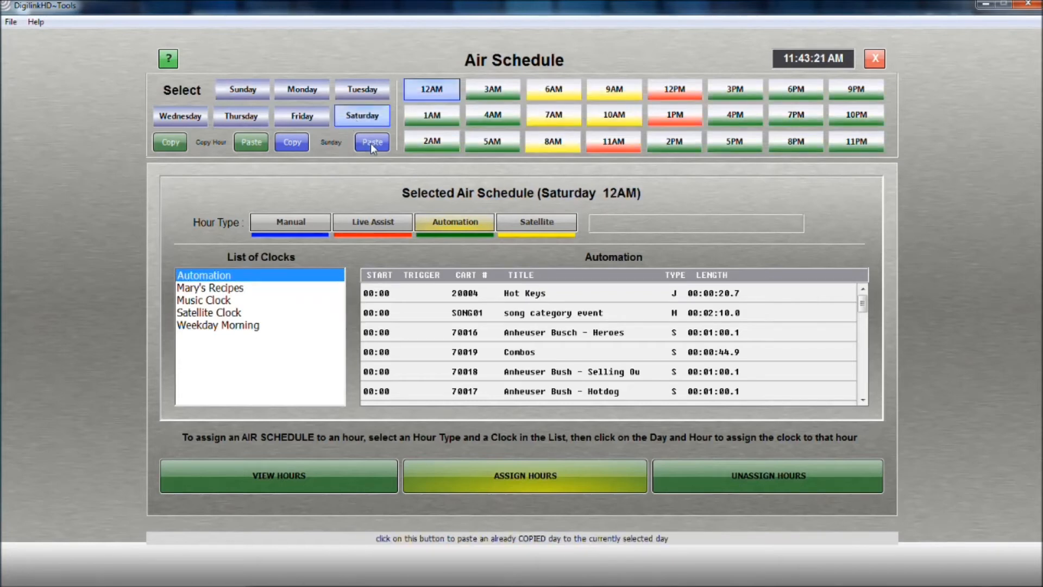
Place the assigned clock into Sunday's 11AM hour of the play schedule.
left_click(309, 93)
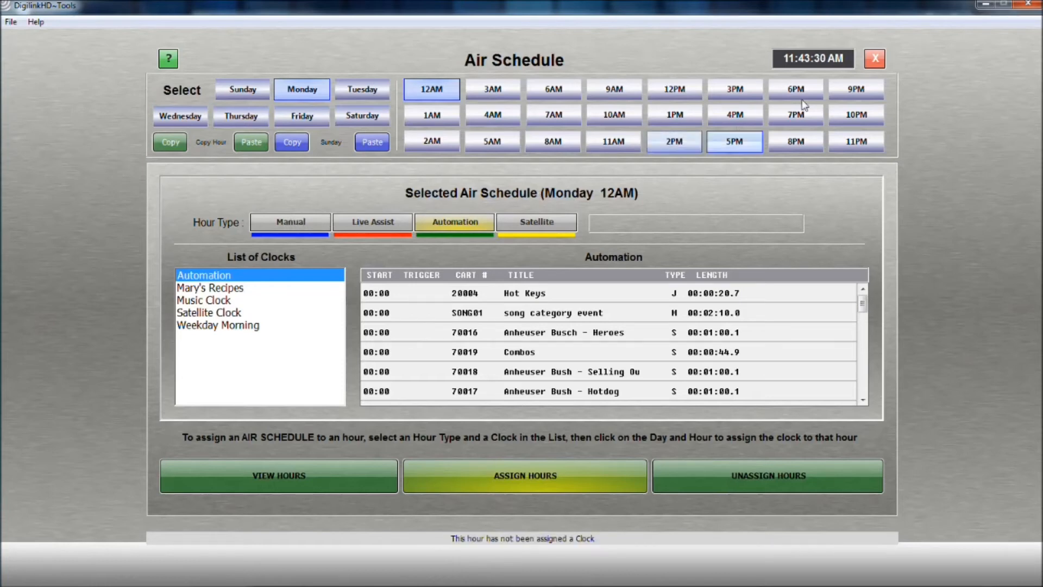
left_click(872, 60)
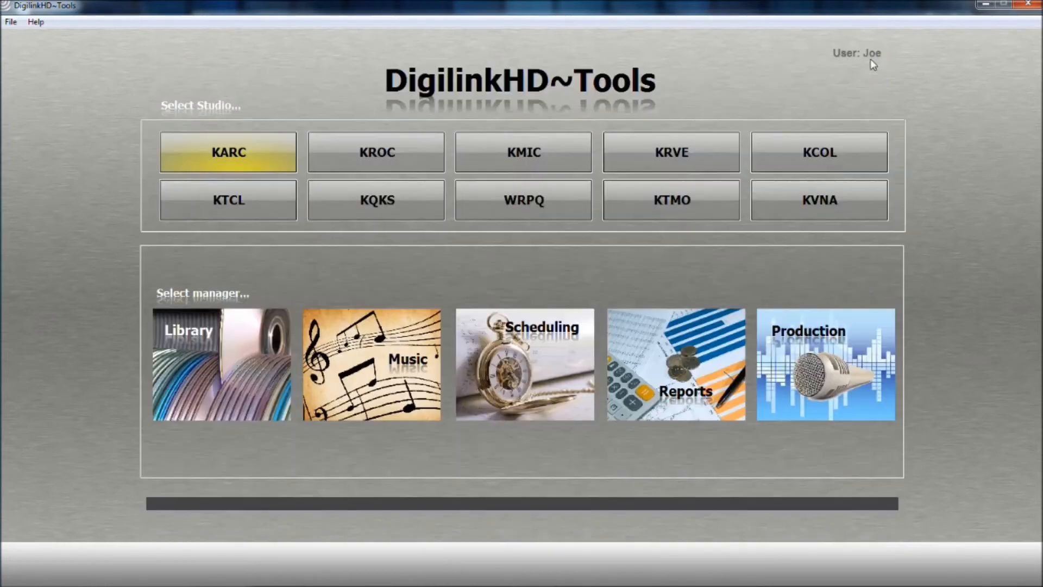
left_click(553, 349)
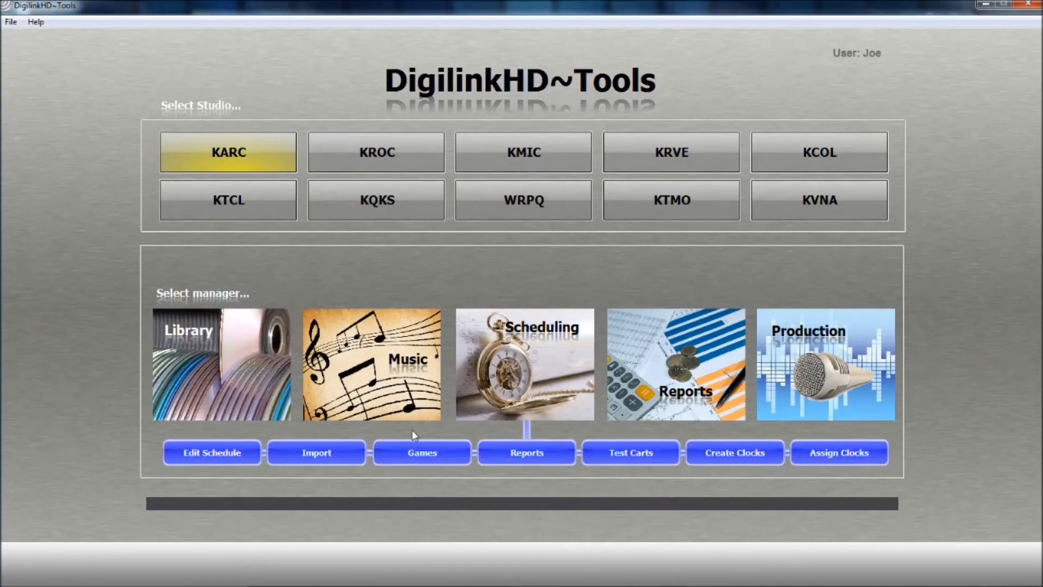
left_click(230, 453)
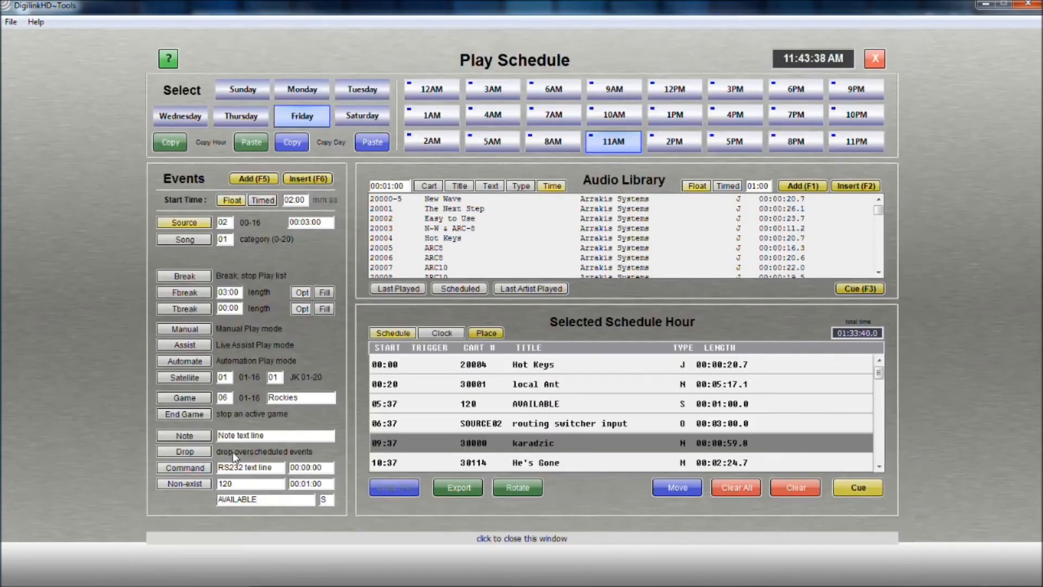
left_click(242, 89)
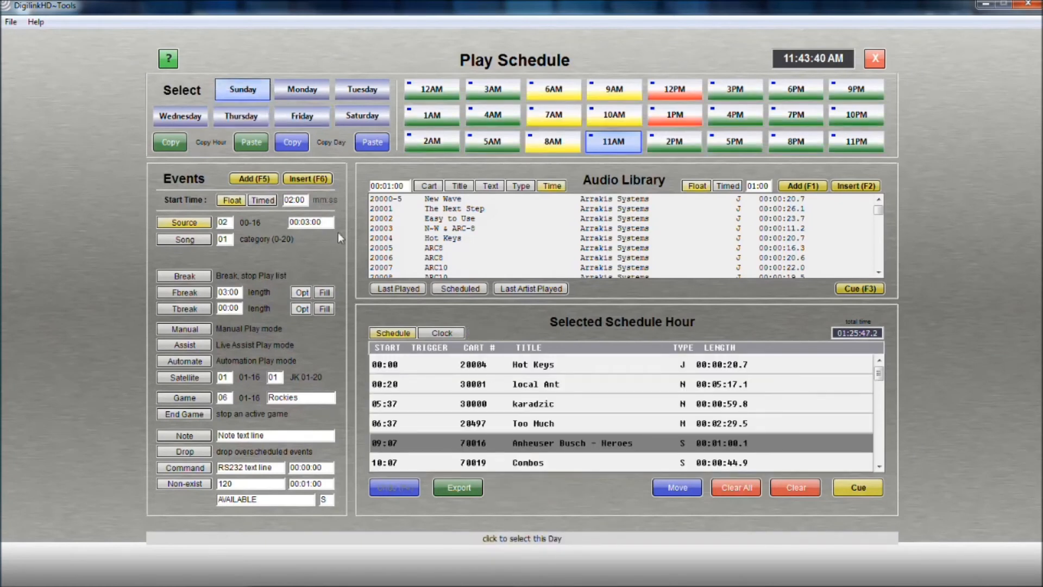
left_click(451, 335)
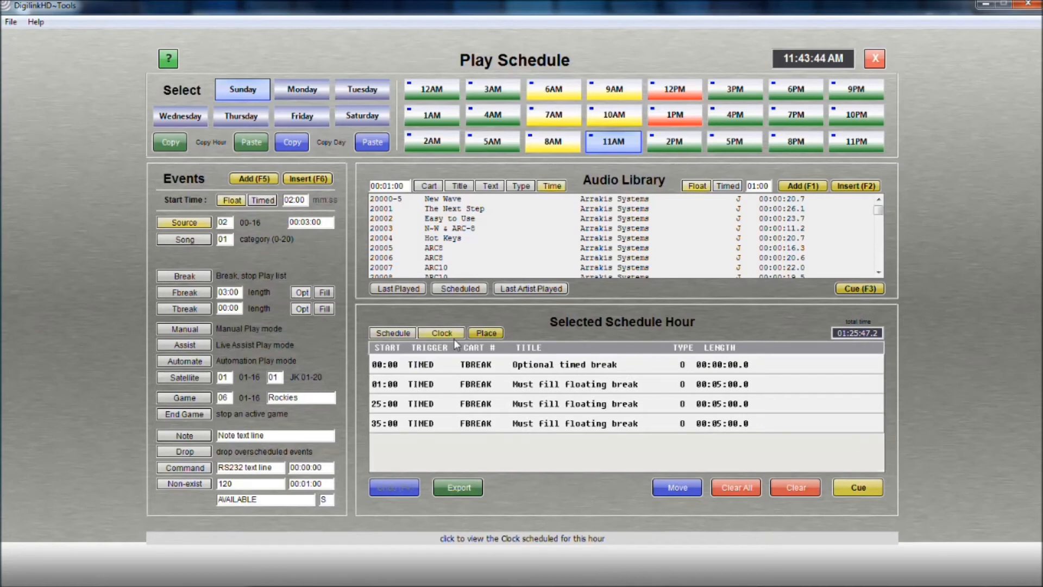
left_click(480, 334)
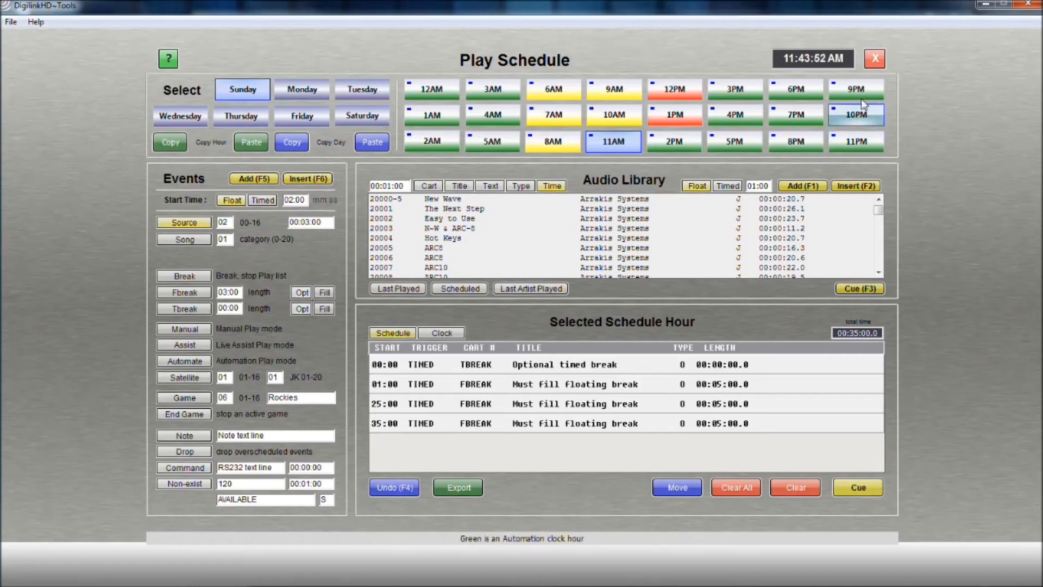
left_click(875, 64)
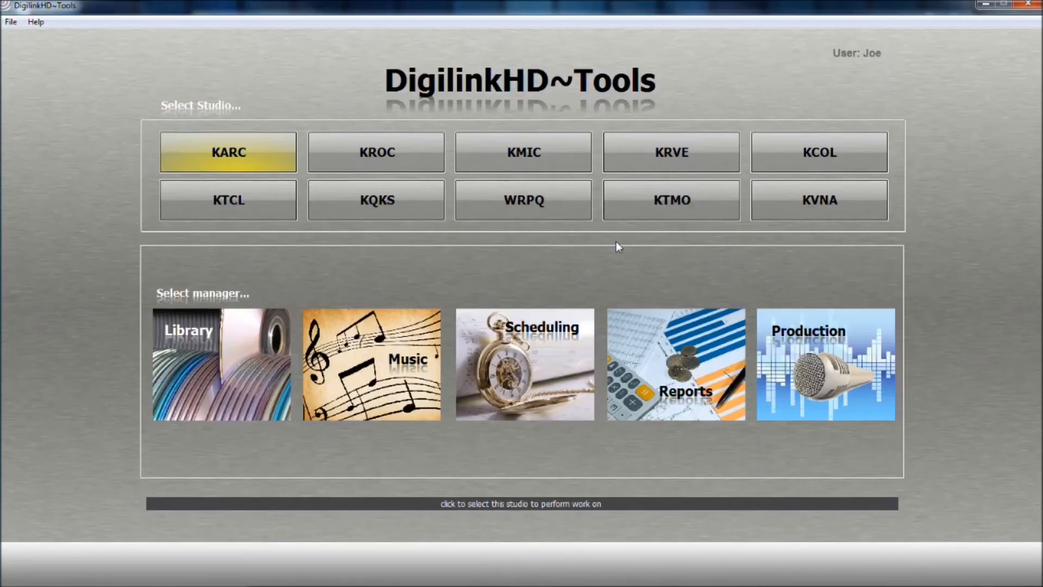
Assign the Music Clock with the Automation hour type to Monday's hours from 12AM through 6AM in the air schedule.
mouse_move(535, 368)
left_click(807, 455)
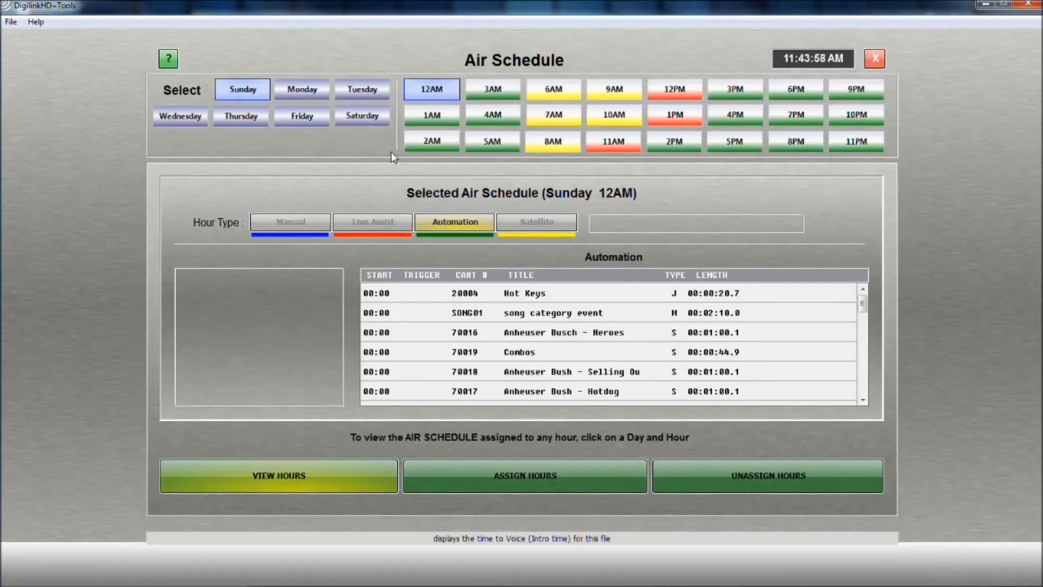
left_click(314, 91)
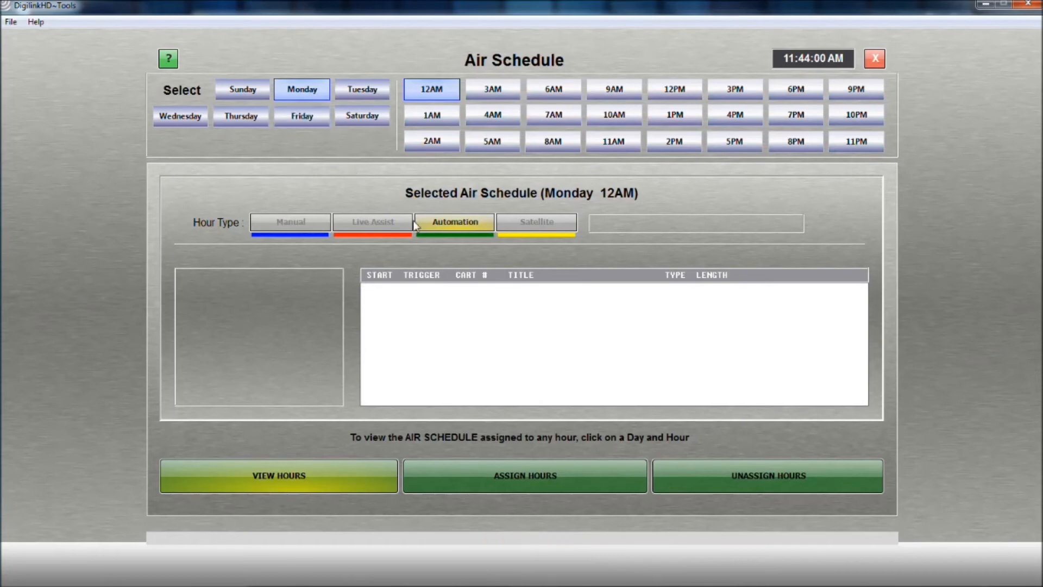
left_click(475, 471)
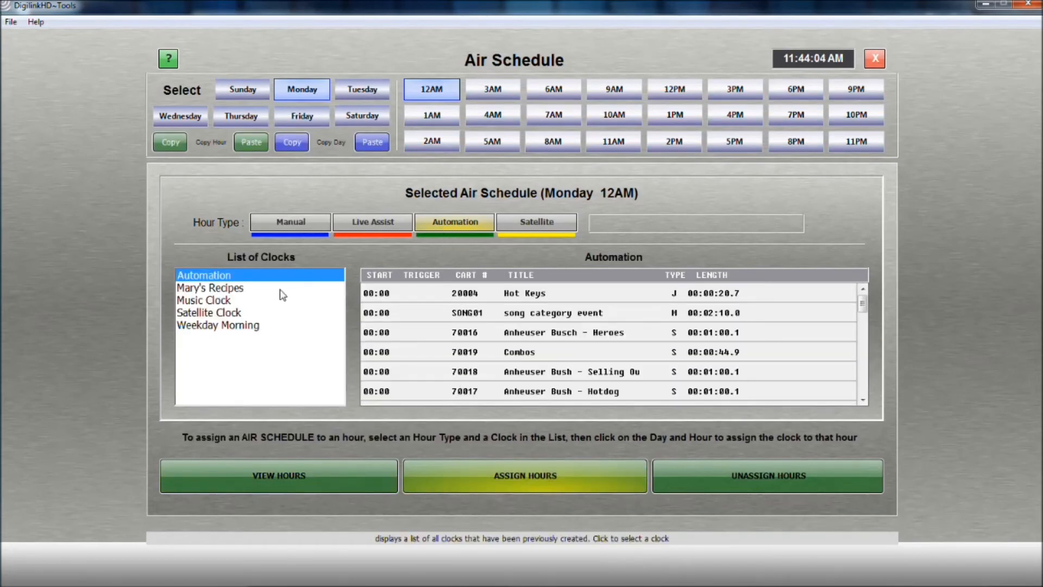
left_click(270, 300)
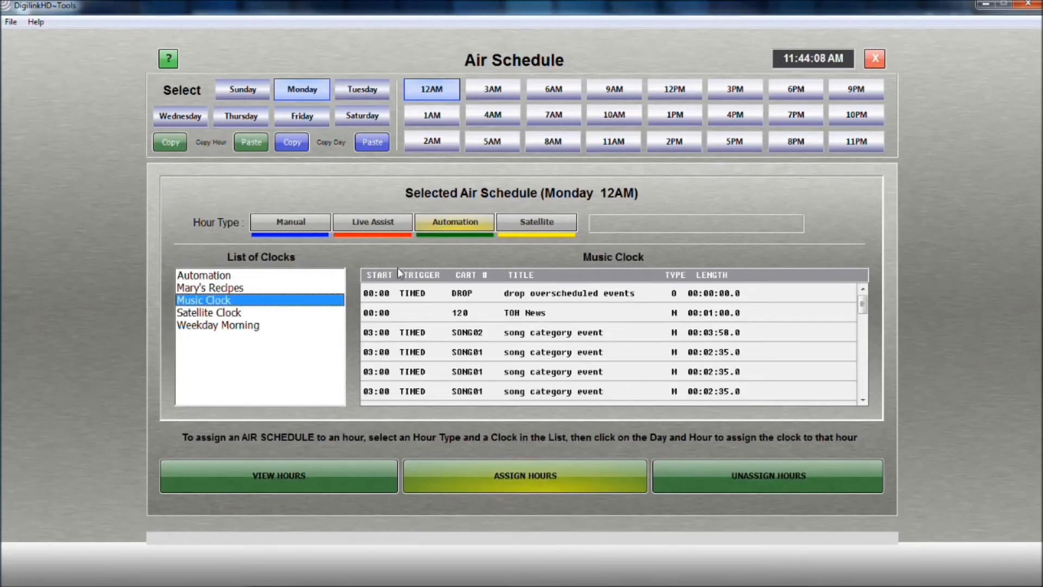
left_click(433, 116)
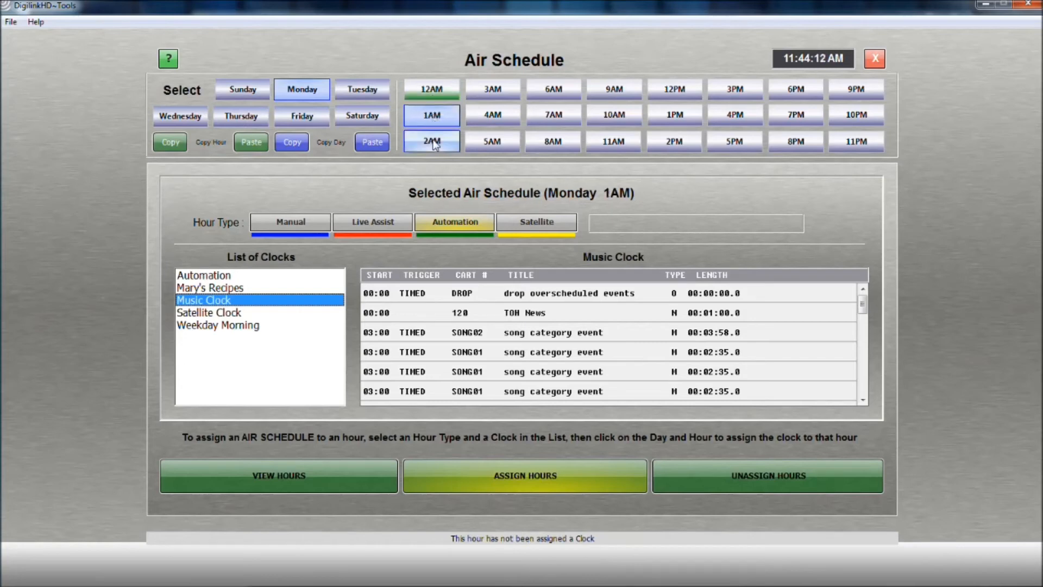
left_click(432, 141)
left_click(483, 92)
left_click(483, 115)
left_click(485, 141)
left_click(536, 95)
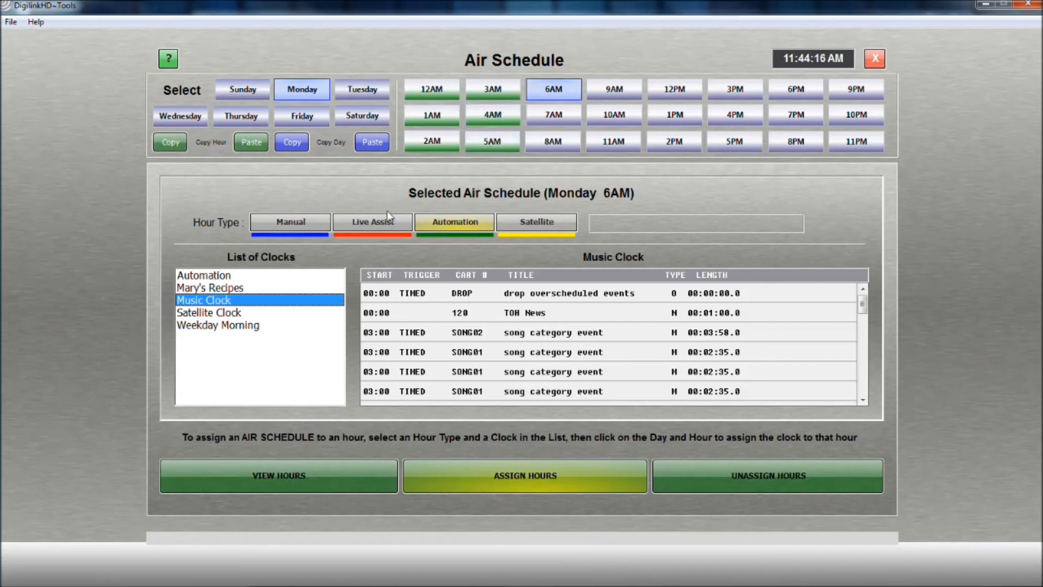
Assign the Mary's Recipes clock with the Live Assist hour type to Monday's 7AM and 8AM hours.
left_click(374, 223)
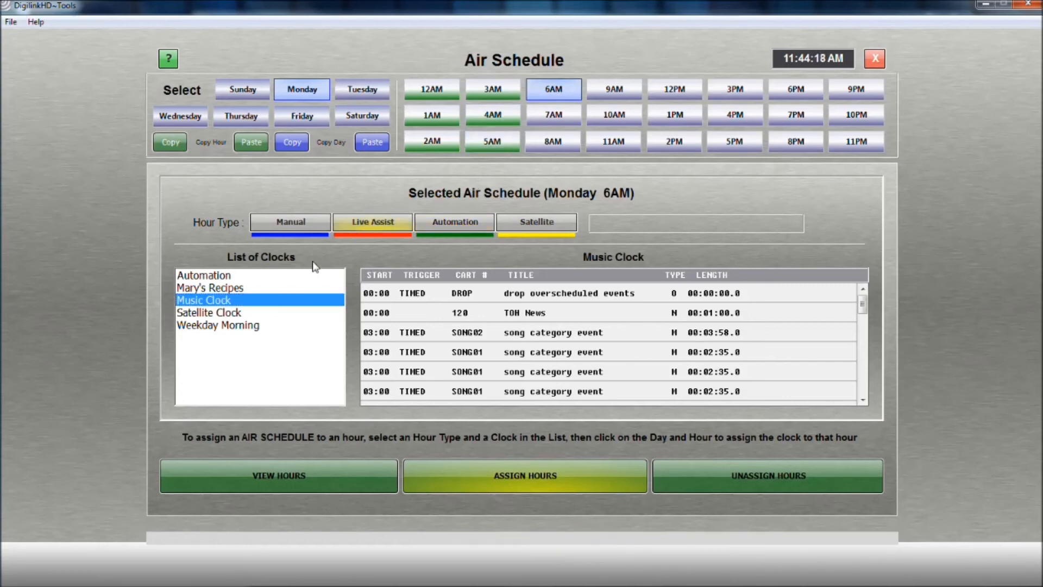
left_click(286, 290)
left_click(554, 115)
left_click(553, 141)
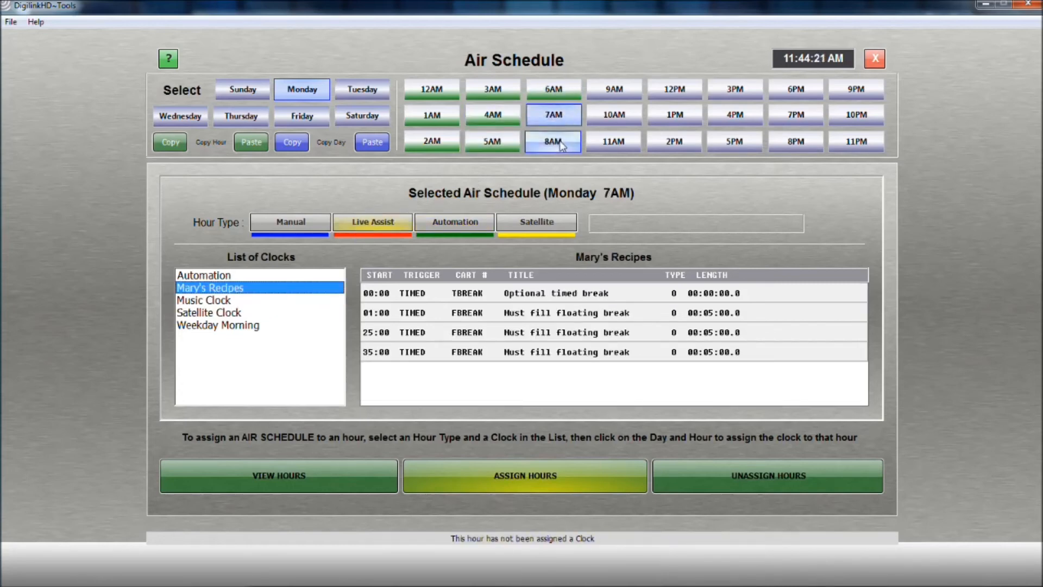
Assign the Weekday Morning clock as Live Assist to Monday's 9AM and 10AM hours.
left_click(299, 324)
left_click(603, 96)
left_click(599, 119)
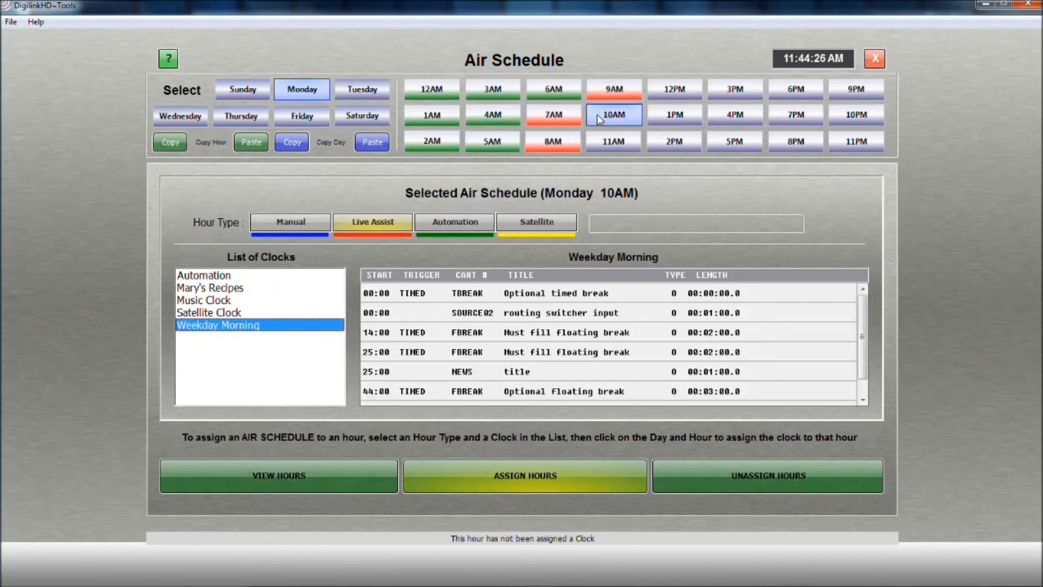
Assign the Automation clock with the Automation hour type to Monday's hours from 11AM through 2PM.
left_click(476, 227)
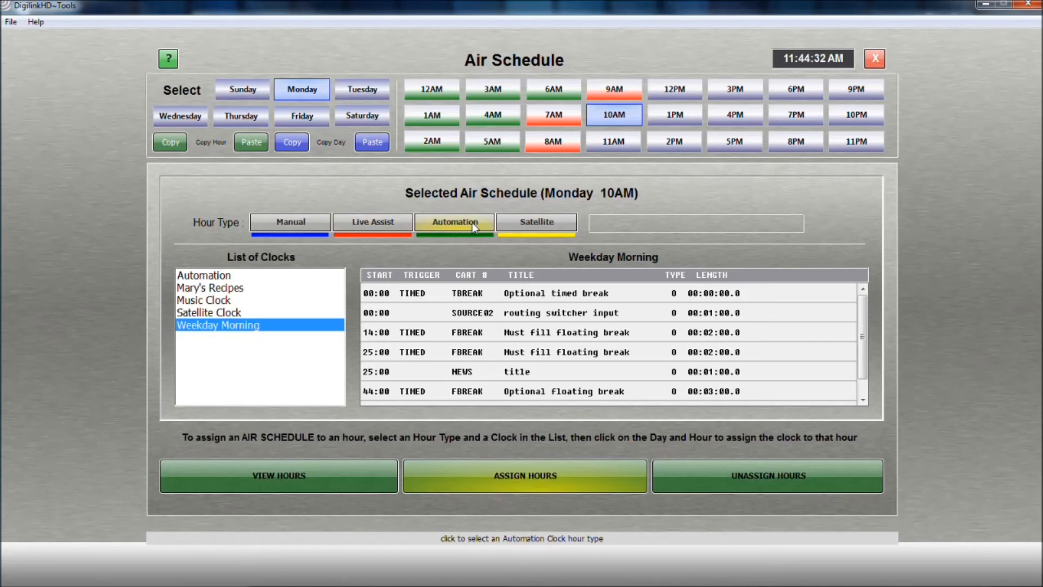
left_click(274, 277)
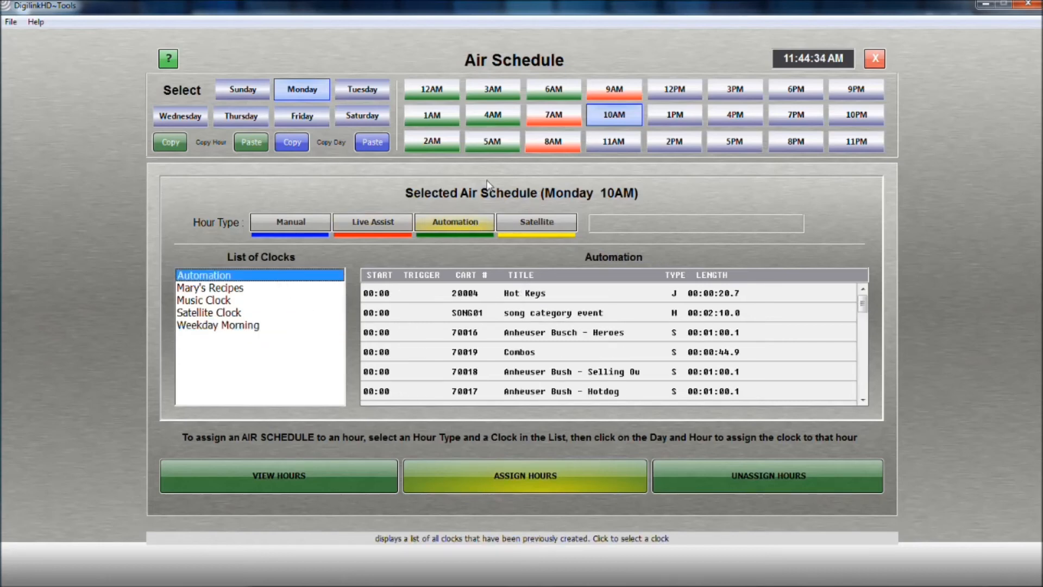
left_click(613, 142)
left_click(667, 97)
left_click(661, 117)
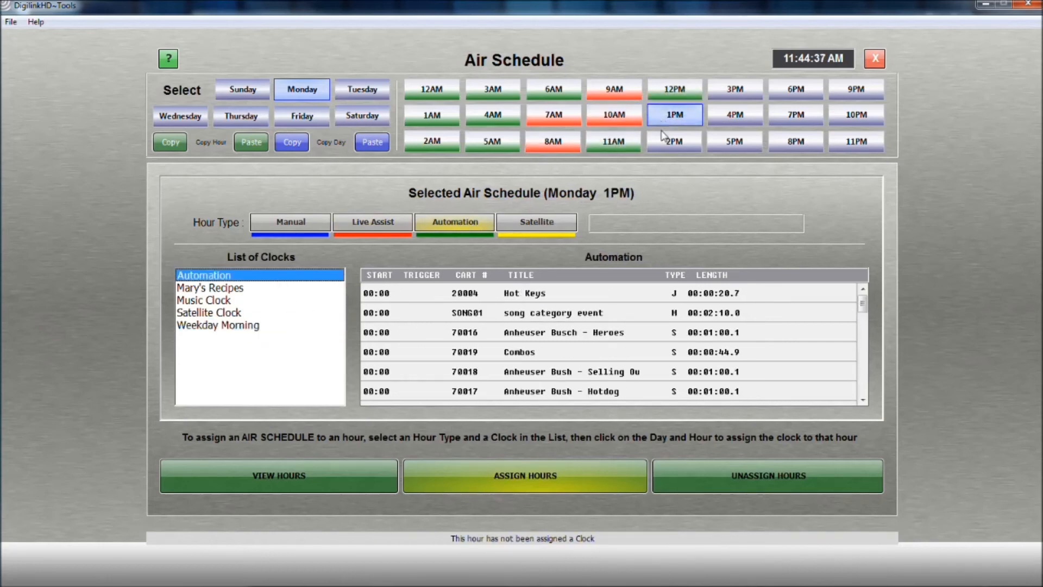
left_click(660, 141)
Assign the Automation clock as Satellite type to Monday's 3PM through 8PM hours, with source channel 05 and The Jerry Show announcer.
left_click(527, 223)
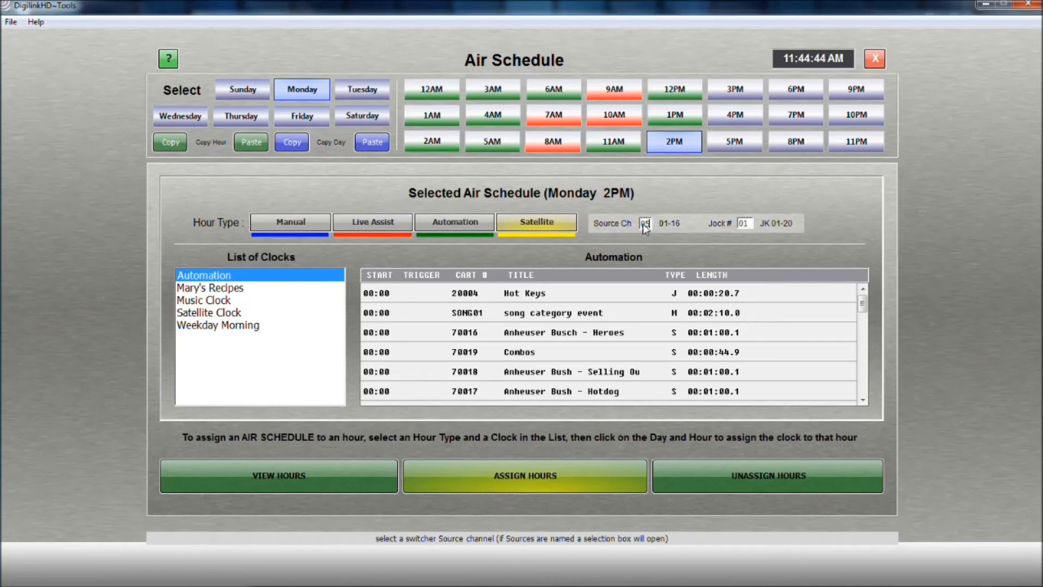
left_click(743, 223)
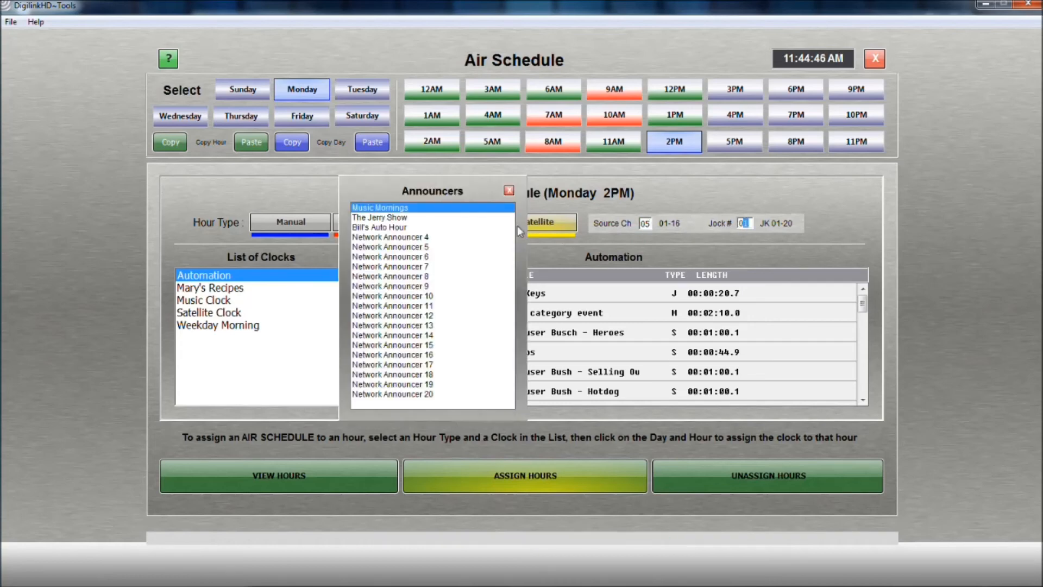
double_click(458, 217)
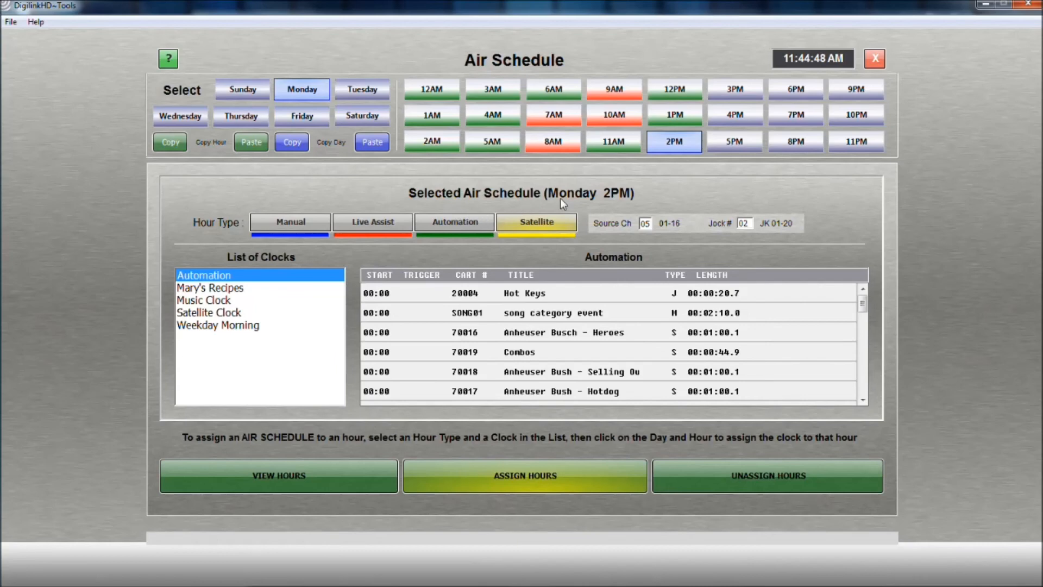
left_click(735, 90)
left_click(741, 118)
left_click(742, 142)
left_click(792, 92)
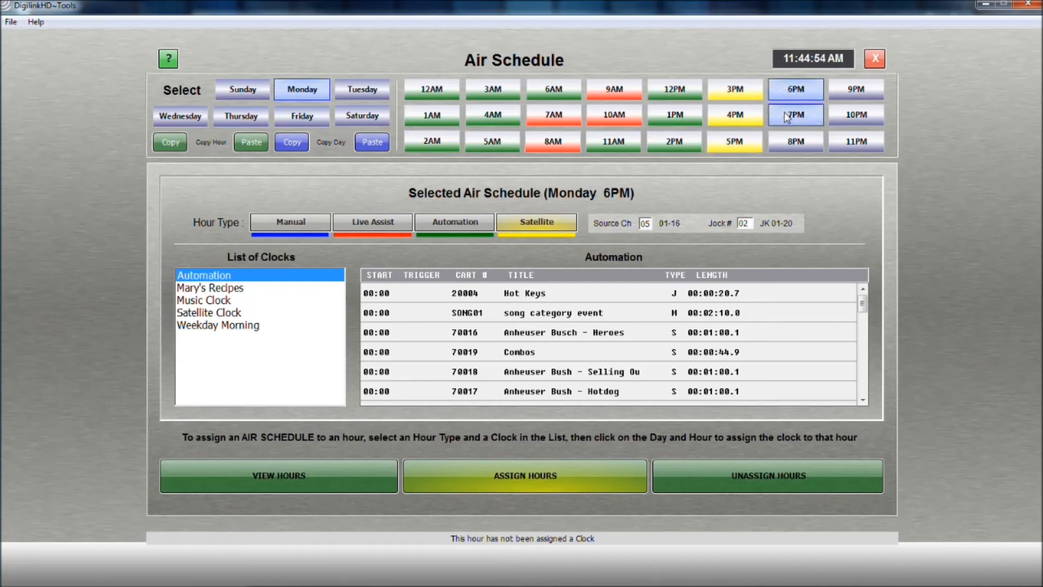
left_click(787, 115)
left_click(794, 142)
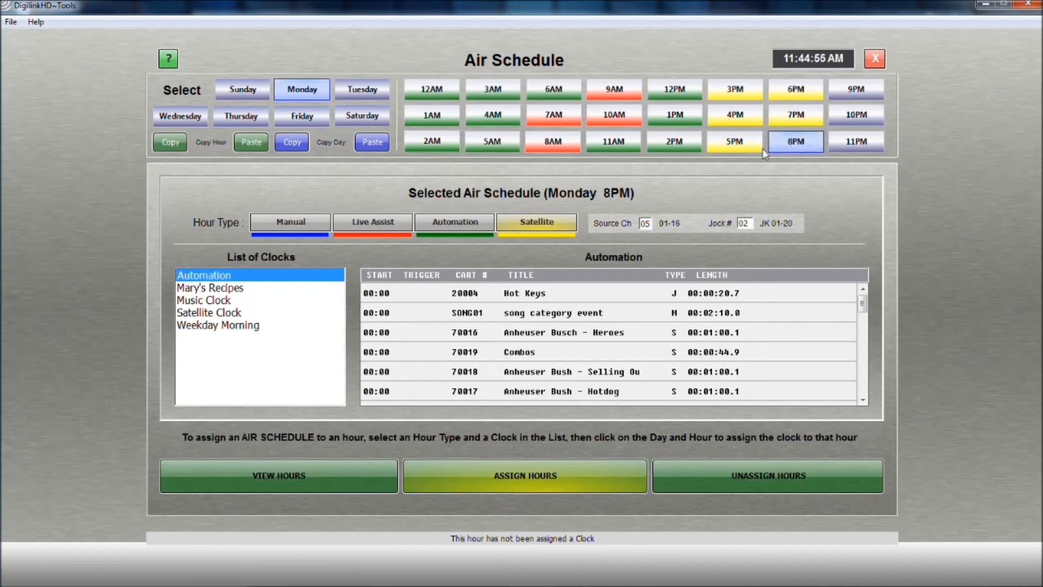
Assign the Automation clock with the Automation hour type to Monday's 9PM, 10PM and 11PM hours.
left_click(453, 223)
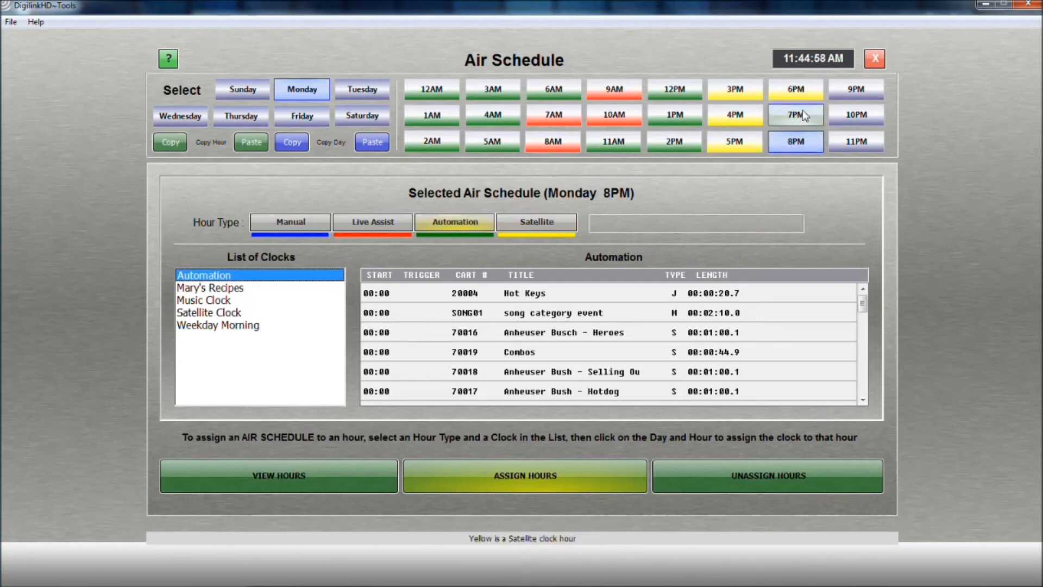
left_click(852, 91)
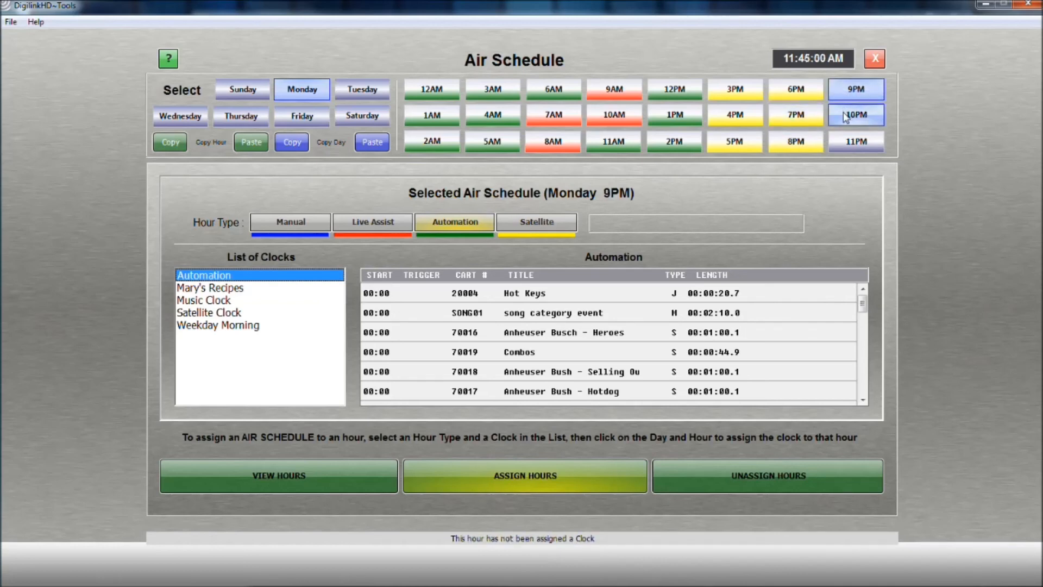
left_click(848, 114)
left_click(846, 140)
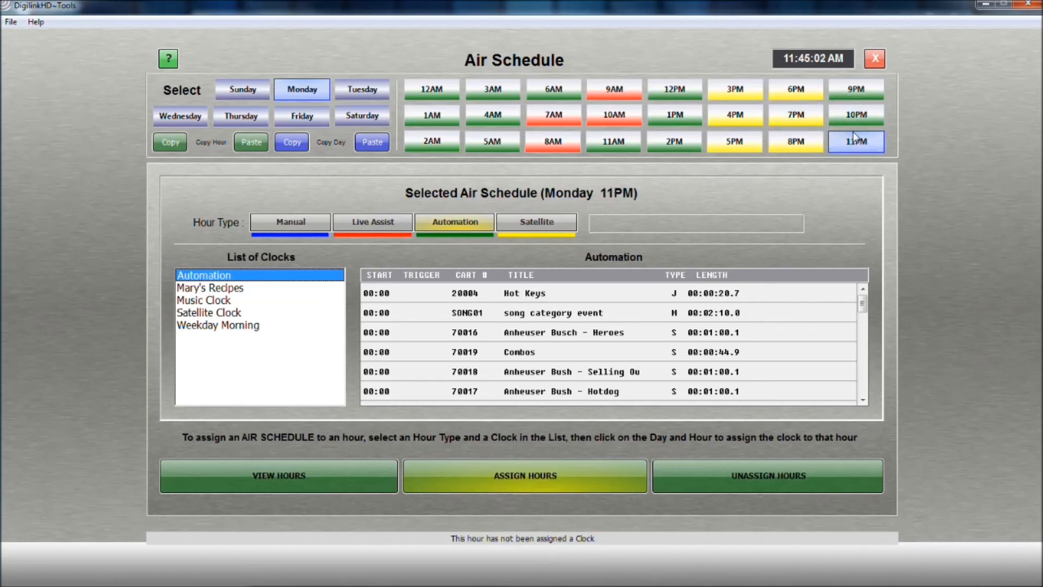
Copy Monday's full day schedule and paste it onto Tuesday, Wednesday, Thursday and Friday.
left_click(292, 145)
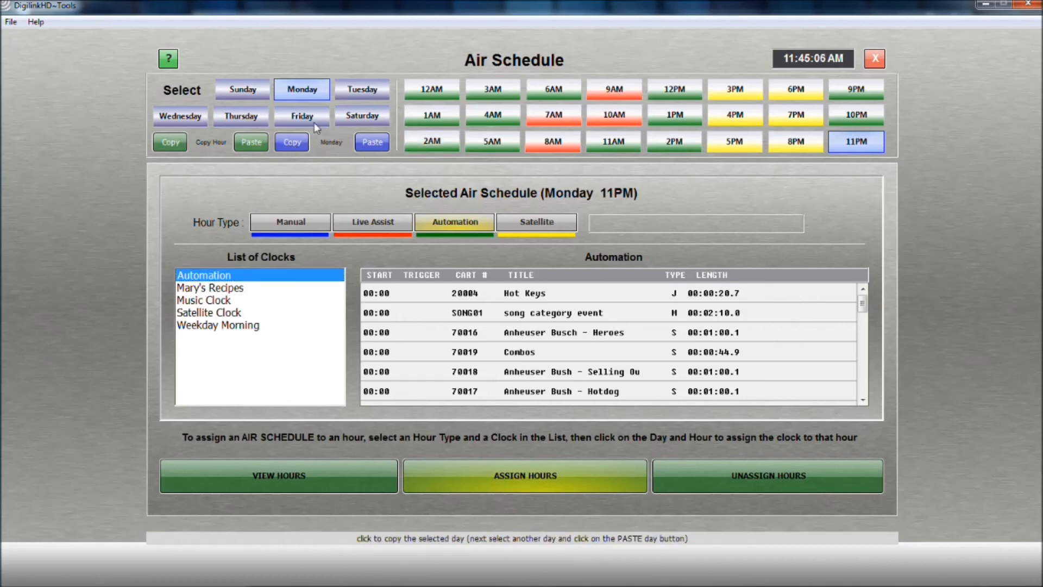
left_click(356, 96)
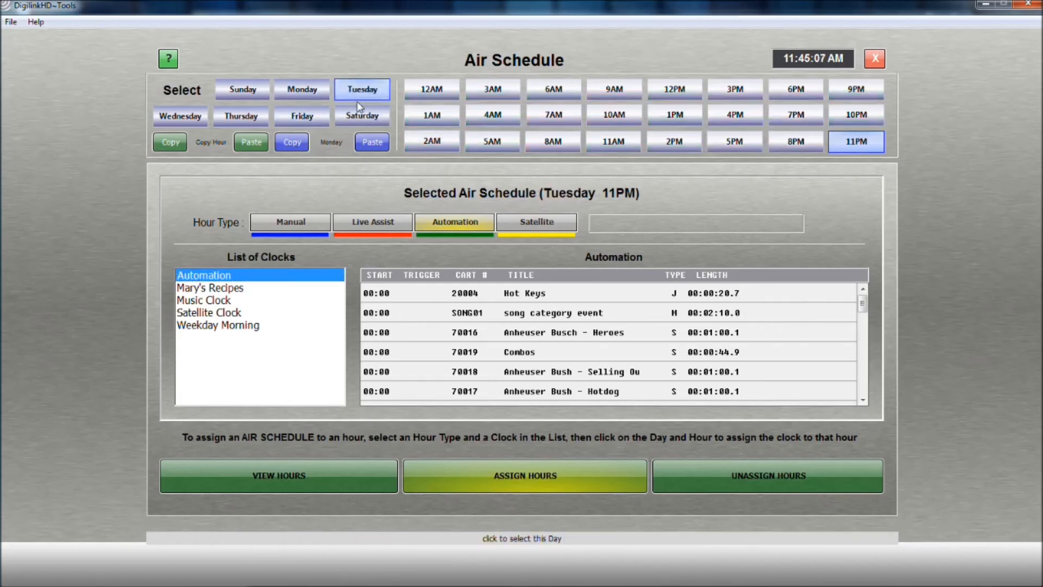
left_click(371, 143)
left_click(194, 122)
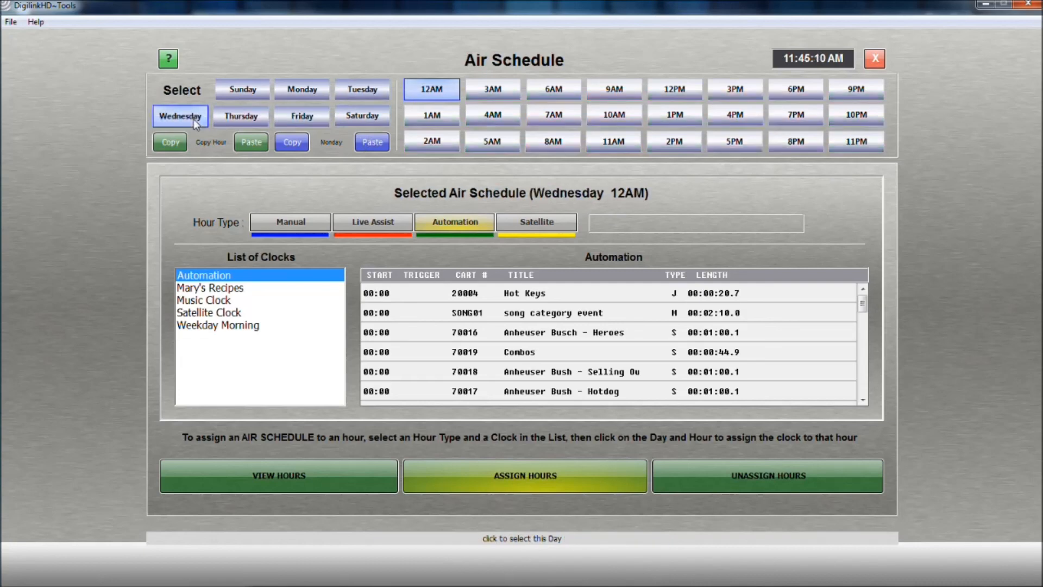
left_click(235, 123)
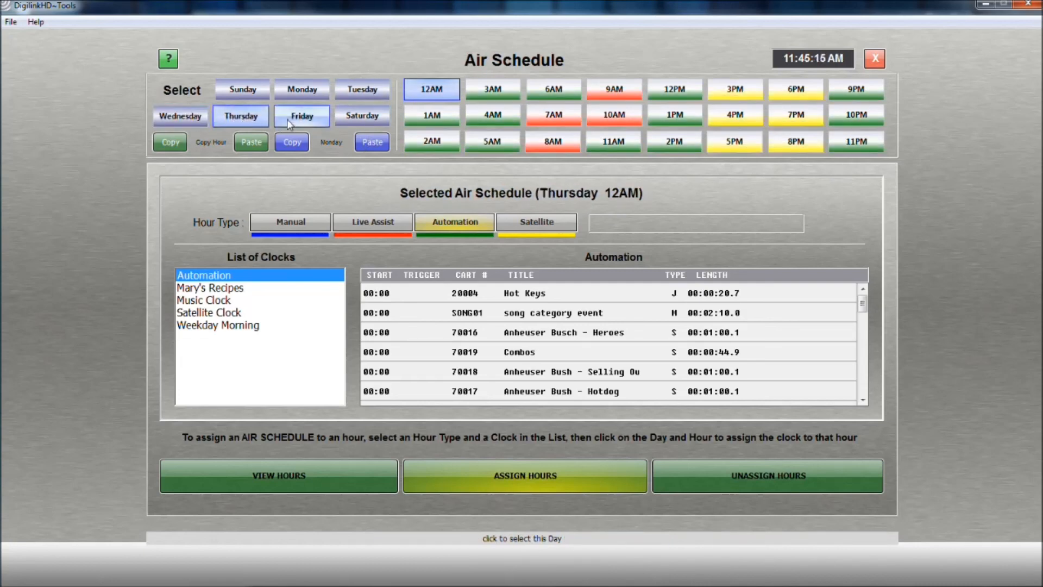
left_click(286, 119)
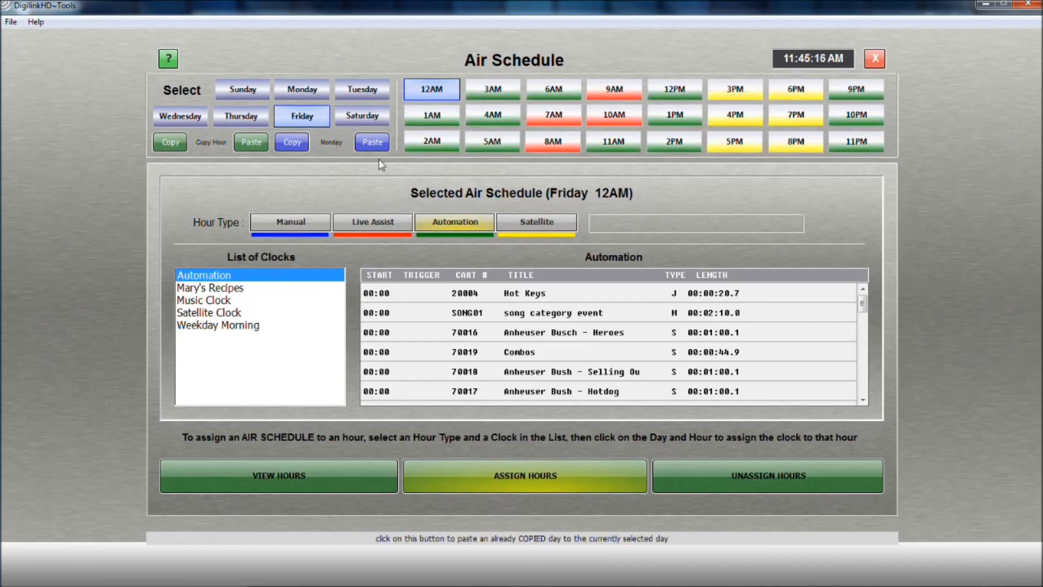